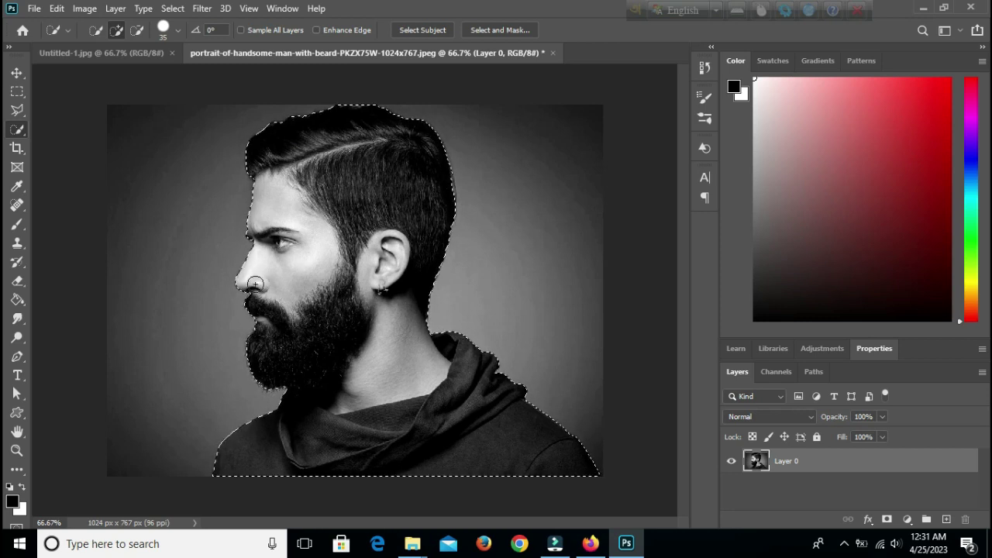
- Extend the quick selection to follow the tip of the man's nose closely and undo the overshooting addition
scroll(267, 277, up, 10)
click(204, 287)
click(208, 285)
click(201, 287)
click(185, 289)
key(ctrl+z)
click(203, 290)
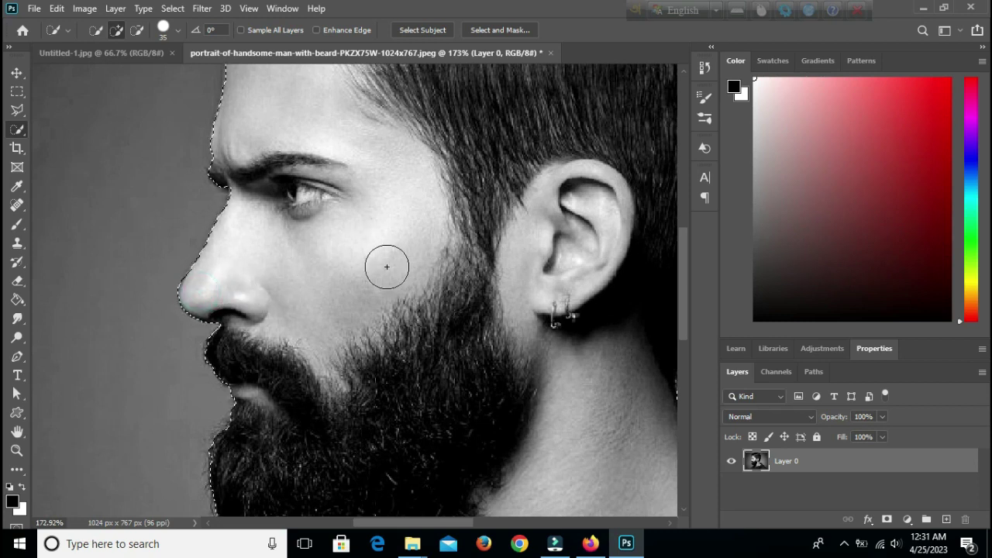
scroll(348, 259, up, 3)
scroll(401, 251, down, 5)
- Open the selection in Select and Mask and choose the Refine Edge Brush
key(ctrl+1)
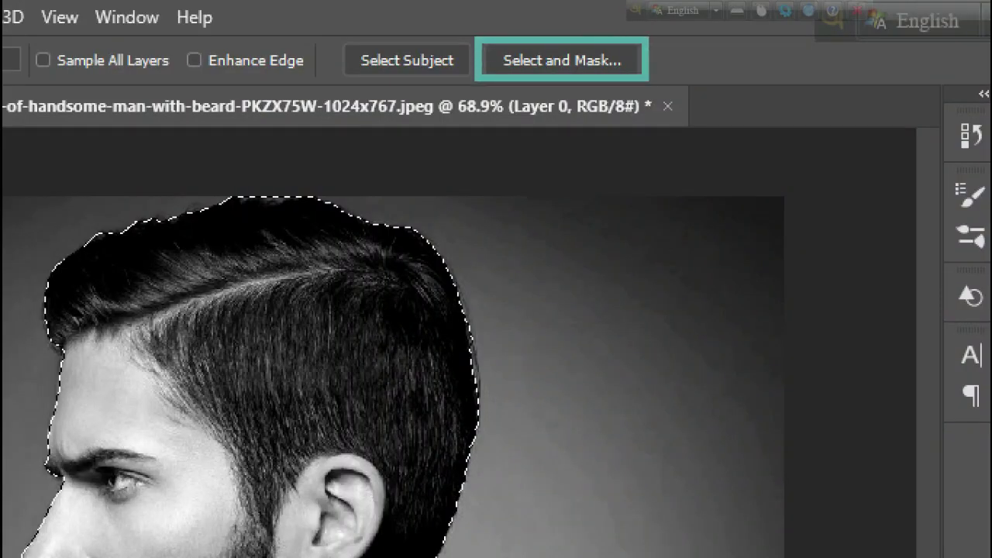
drag(478, 40, 644, 77)
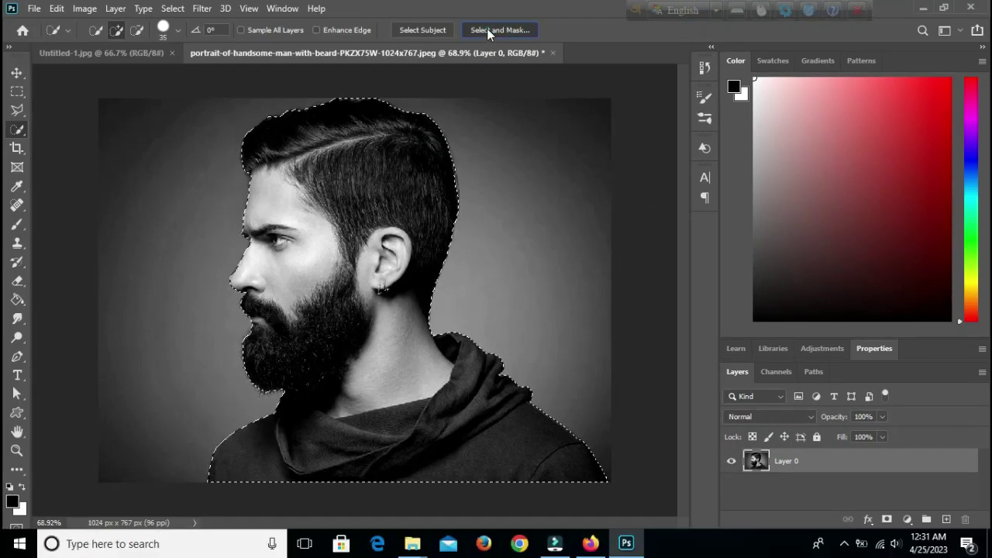
click(534, 58)
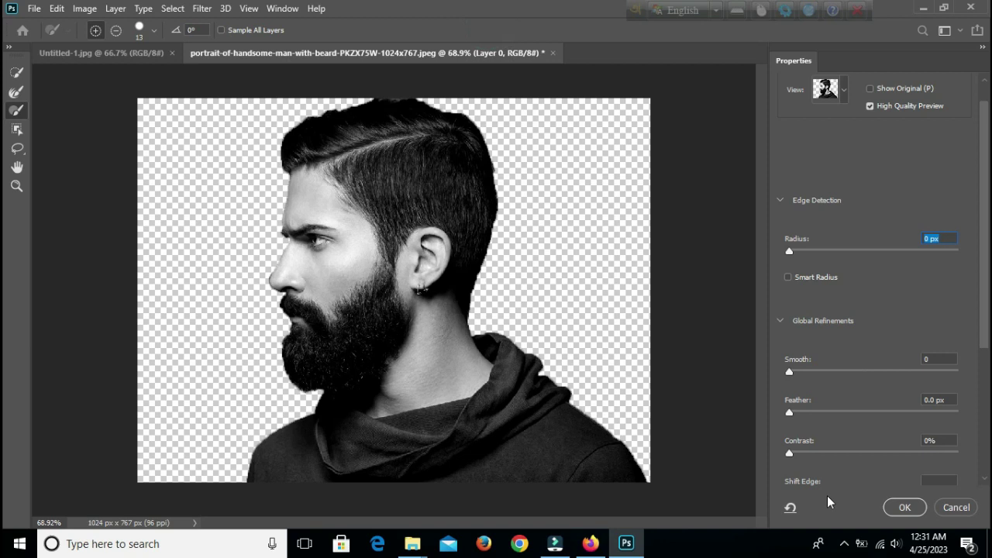
click(14, 94)
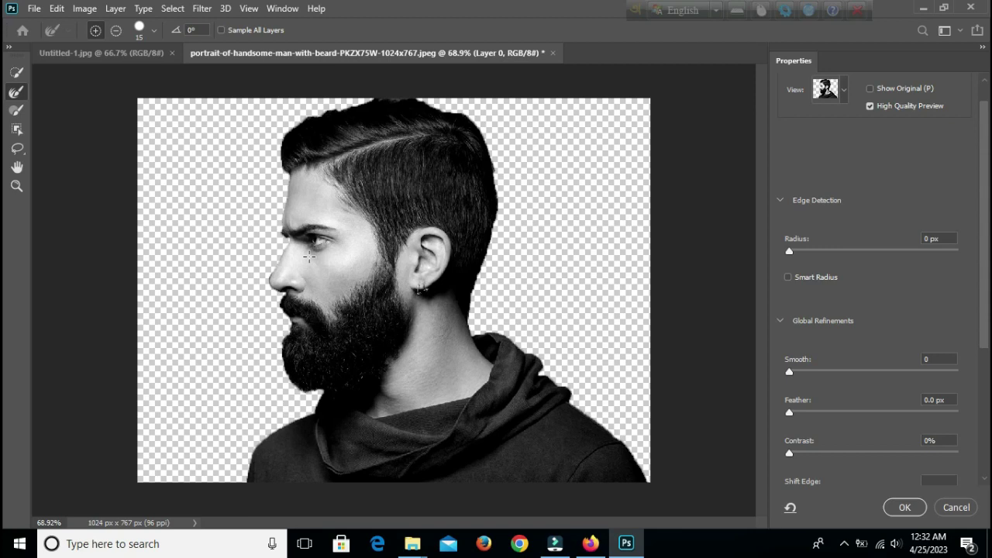
- Refine the selection edge along the moustache and the front of the beard with the 15 px brush
scroll(309, 257, up, 5)
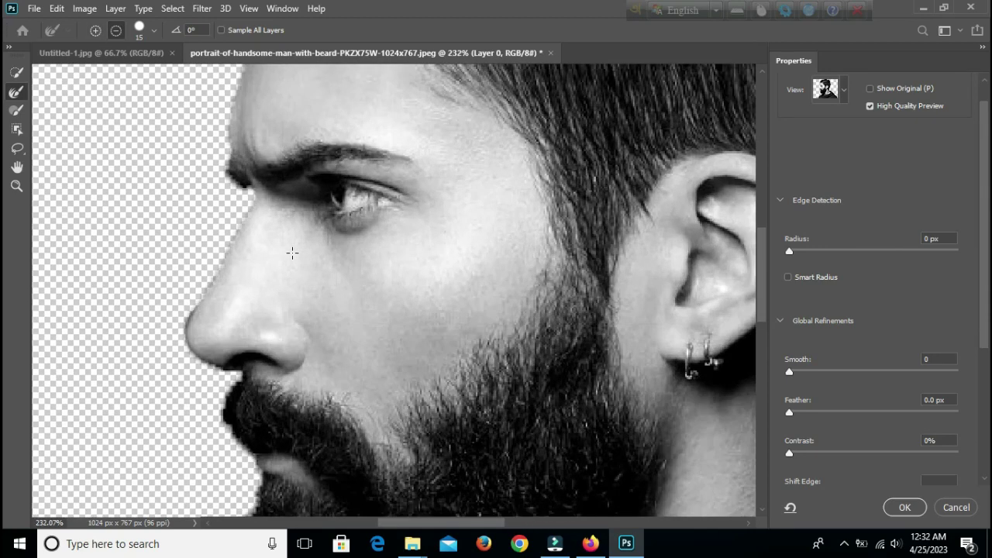
scroll(292, 255, down, 2)
drag(248, 350, 238, 381)
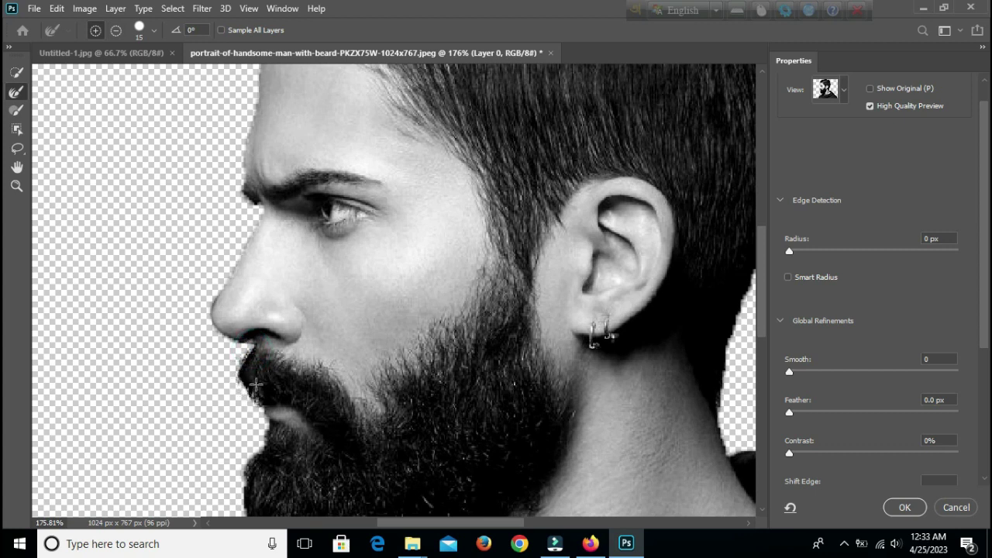
scroll(256, 383, down, 3)
mouse_move(267, 321)
mouse_down()
mouse_move(236, 365)
mouse_move(231, 403)
mouse_move(271, 457)
mouse_move(328, 490)
mouse_move(293, 467)
mouse_up()
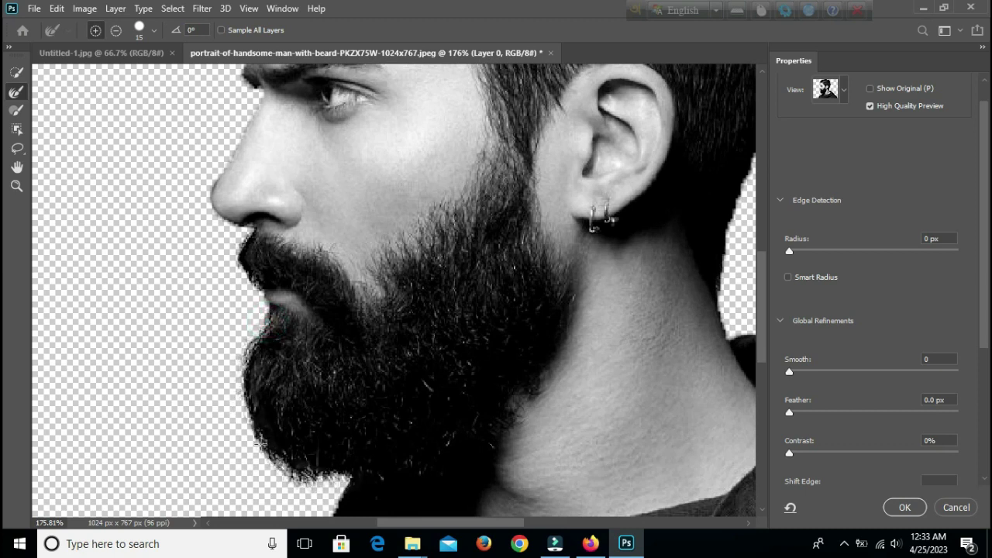
scroll(264, 444, down, 3)
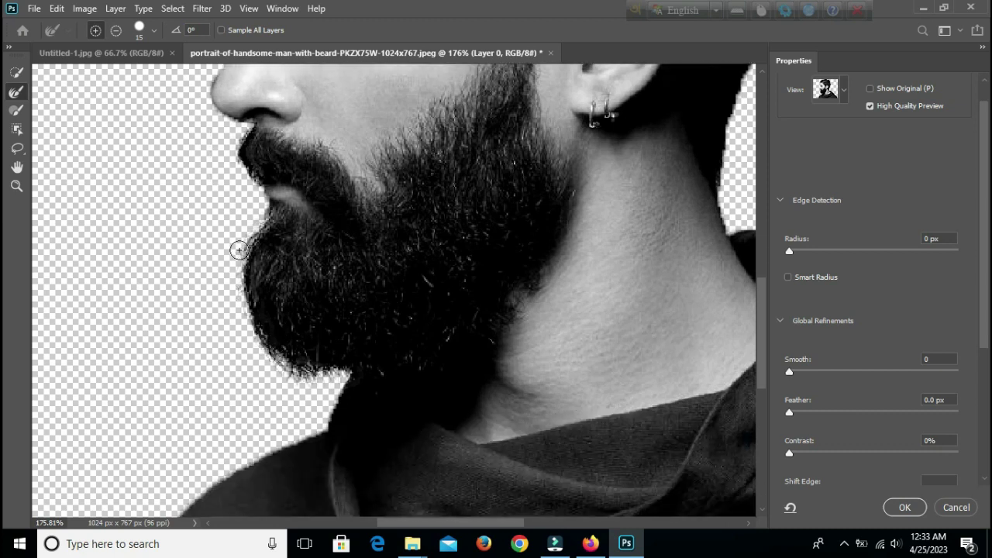
mouse_move(241, 237)
mouse_down()
mouse_move(230, 286)
mouse_move(265, 353)
mouse_up()
key(ctrl+1)
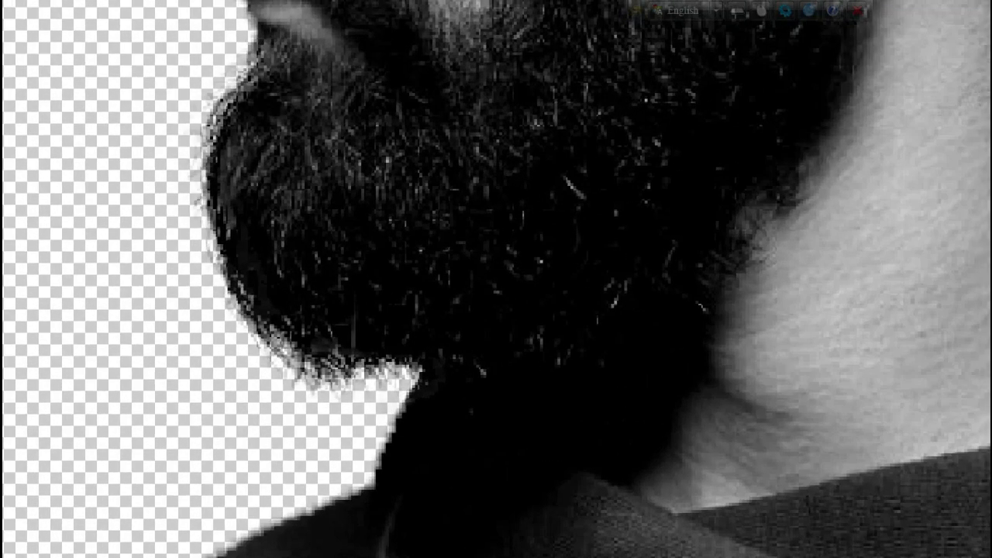
mouse_move(280, 376)
mouse_down()
mouse_move(263, 336)
mouse_move(225, 395)
mouse_up()
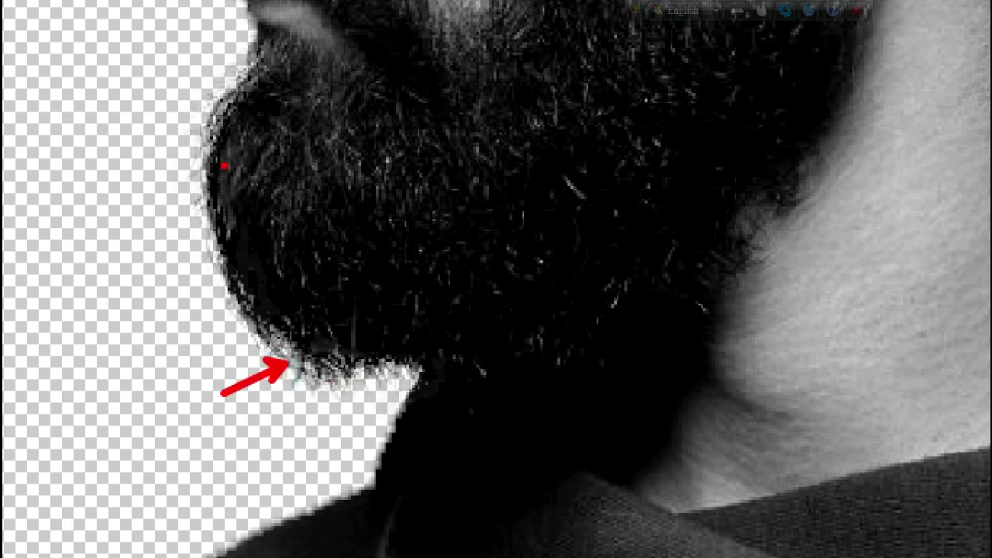
drag(207, 114, 138, 112)
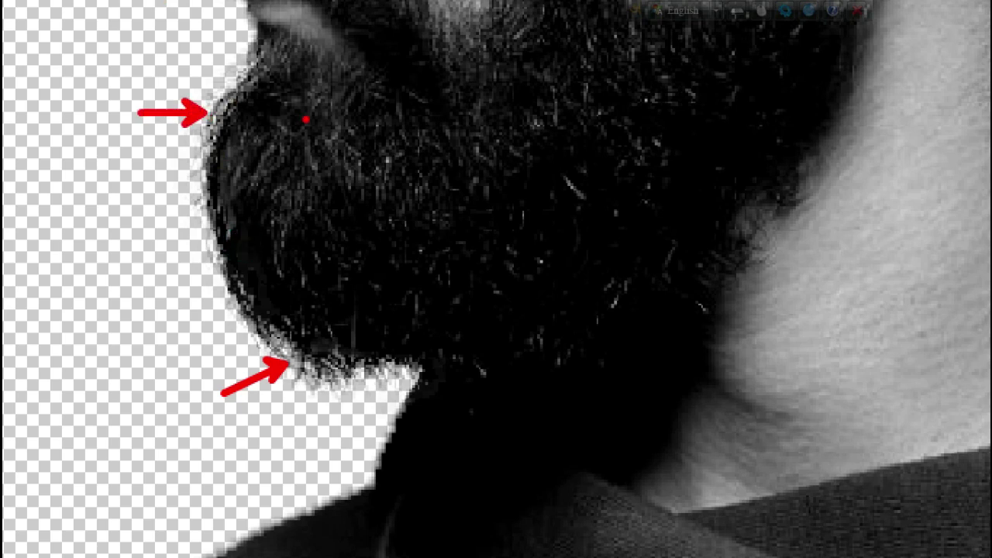
key(Escape)
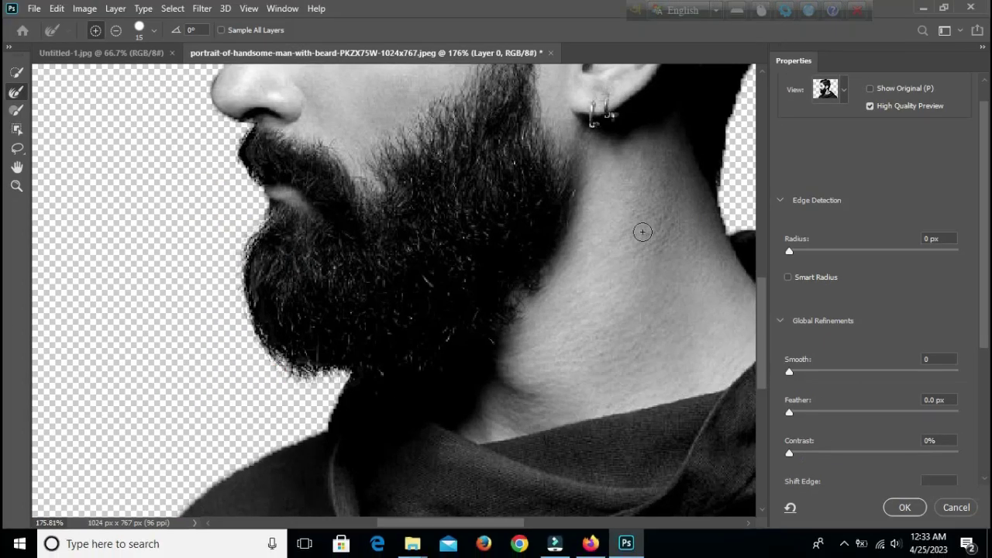
- Enlarge the Refine Edge Brush to 37 px and refine the hair edge along the nape and back of the head
mouse_move(623, 204)
mouse_down()
mouse_move(525, 275)
mouse_move(447, 418)
mouse_move(396, 430)
mouse_up()
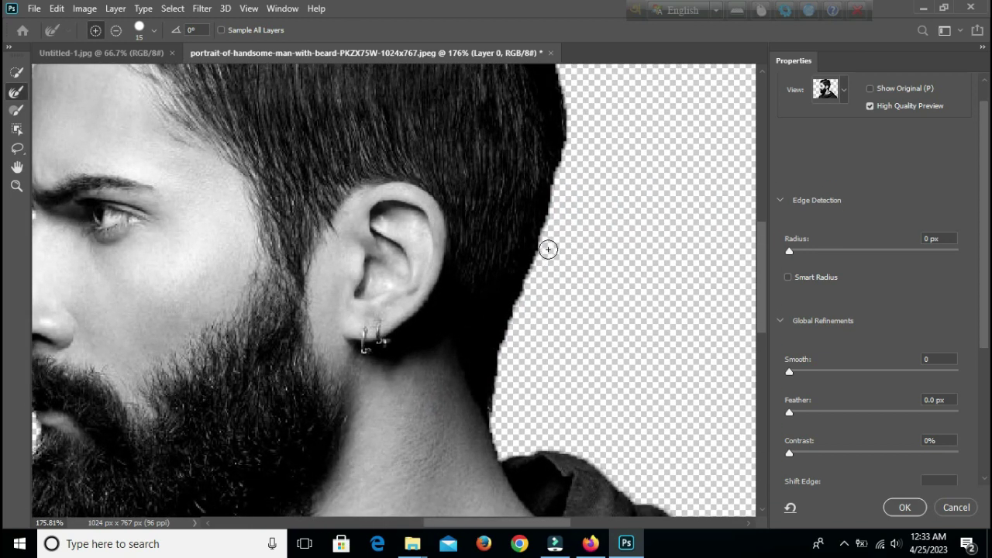
right_click(547, 249)
drag(583, 284, 594, 282)
mouse_move(551, 224)
mouse_down()
mouse_move(516, 347)
mouse_move(515, 395)
mouse_up()
mouse_move(521, 329)
mouse_down()
mouse_move(558, 261)
mouse_move(571, 163)
mouse_up()
scroll(589, 153, up, 4)
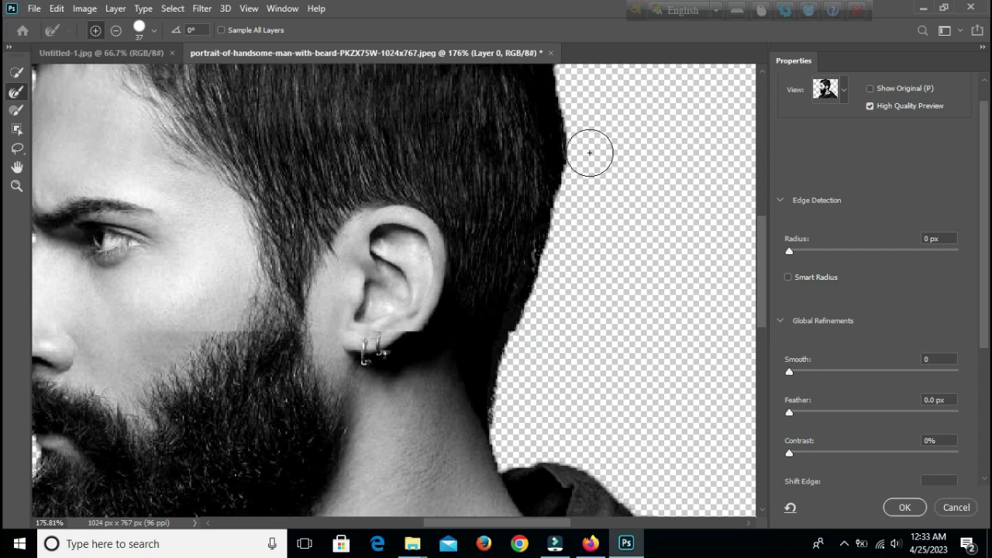
mouse_move(555, 111)
mouse_down()
mouse_move(581, 234)
mouse_move(565, 330)
mouse_up()
scroll(563, 140, up, 1)
scroll(563, 140, up, 4)
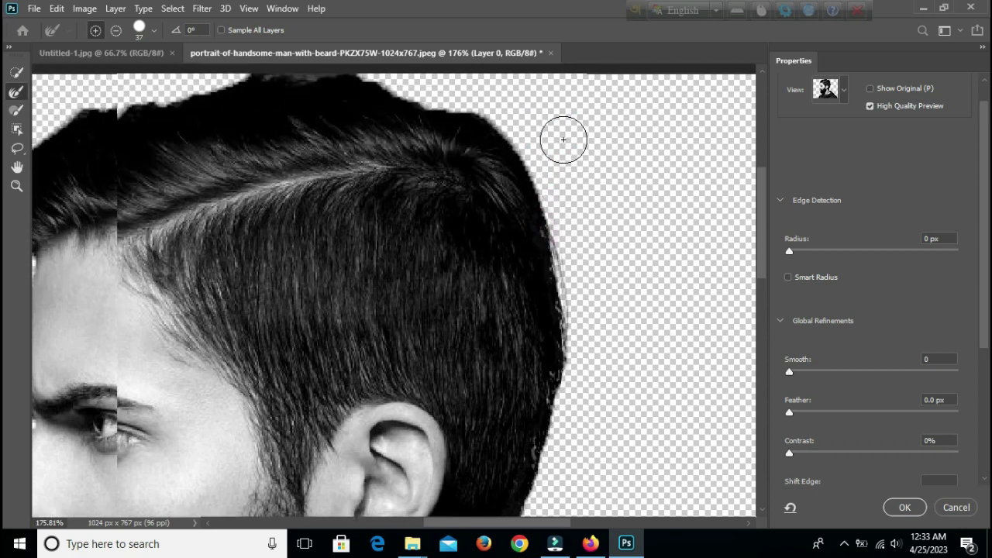
- Refine the hair edge over the crown and across the top of the head to the front hairline
mouse_move(565, 219)
mouse_down()
mouse_move(540, 160)
mouse_move(514, 131)
mouse_move(408, 87)
mouse_up()
scroll(435, 104, up, 2)
mouse_move(421, 147)
mouse_down()
mouse_move(328, 116)
mouse_move(257, 116)
mouse_move(193, 128)
mouse_up()
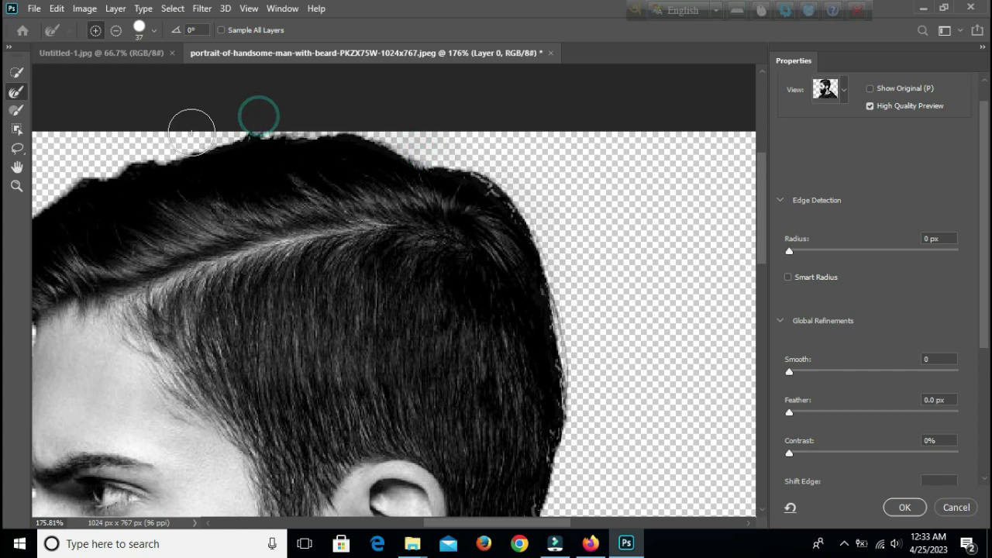
key(space)
mouse_move(201, 305)
mouse_down()
mouse_move(288, 296)
mouse_move(488, 342)
mouse_up()
mouse_move(519, 168)
mouse_down()
mouse_move(401, 176)
mouse_move(483, 175)
mouse_up()
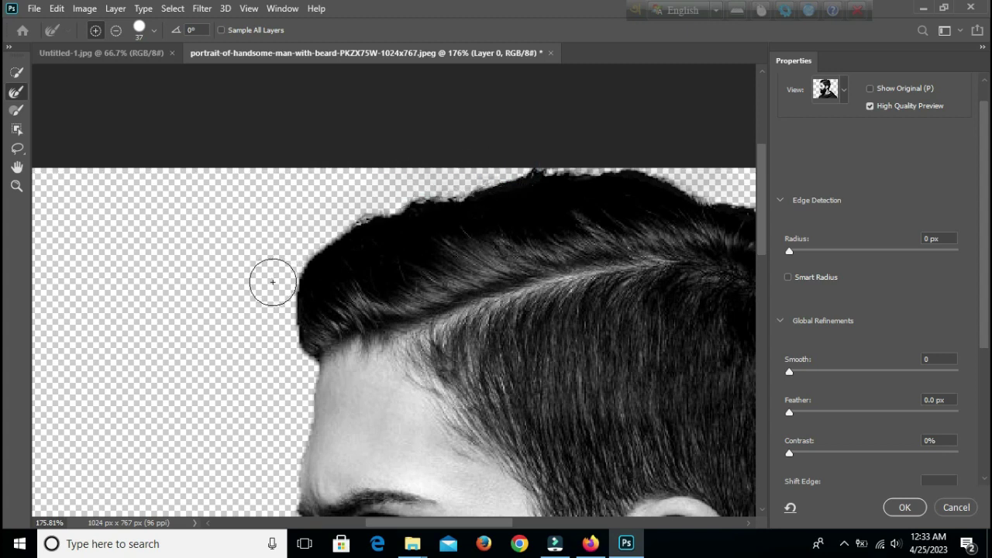
mouse_move(285, 348)
mouse_down()
mouse_move(298, 265)
mouse_move(377, 212)
mouse_move(443, 188)
mouse_move(503, 199)
mouse_up()
click(308, 233)
- Clean the selection edge around the nose with the 13 px Brush tool set to subtract, undoing the accidental addition
scroll(265, 268, down, 3)
scroll(266, 263, down, 2)
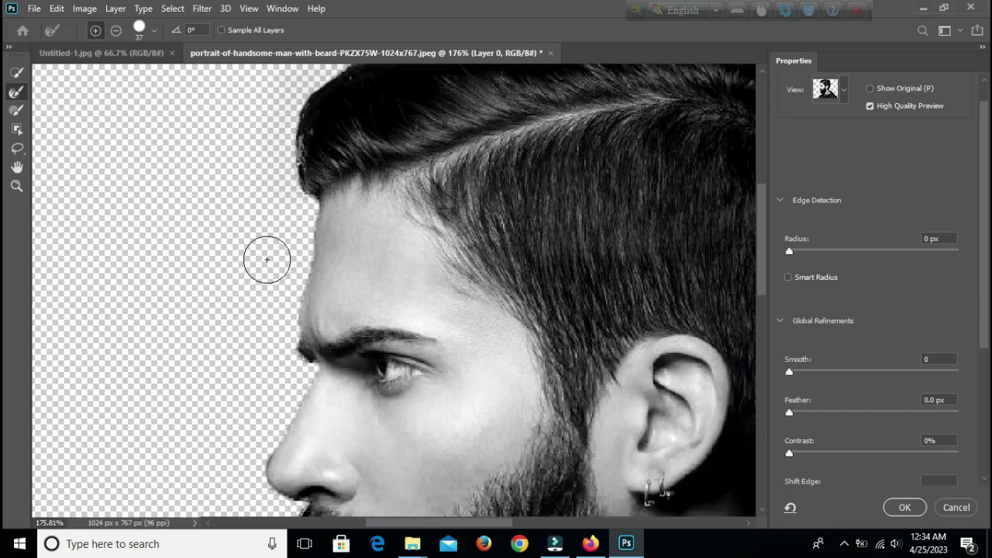
scroll(256, 284, down, 2)
scroll(252, 287, down, 2)
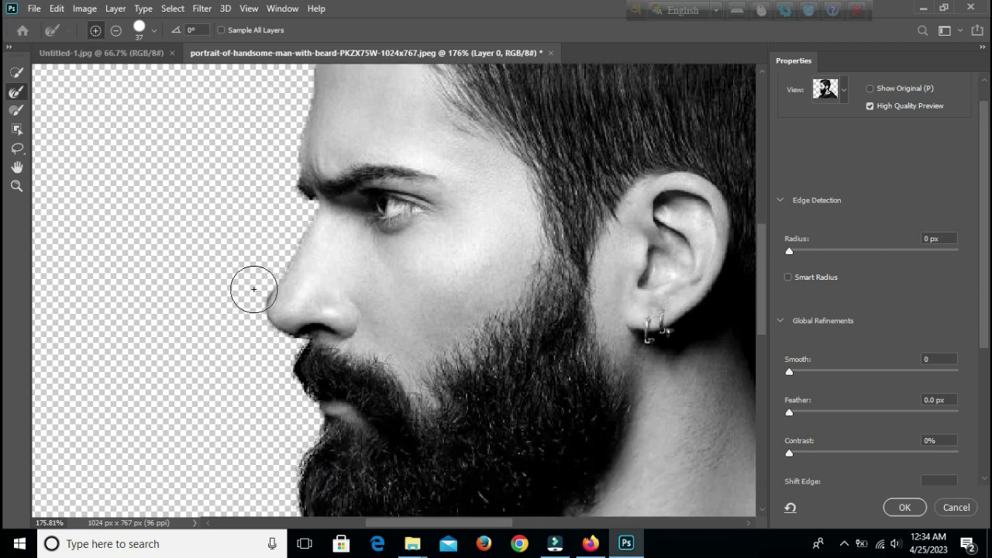
click(17, 113)
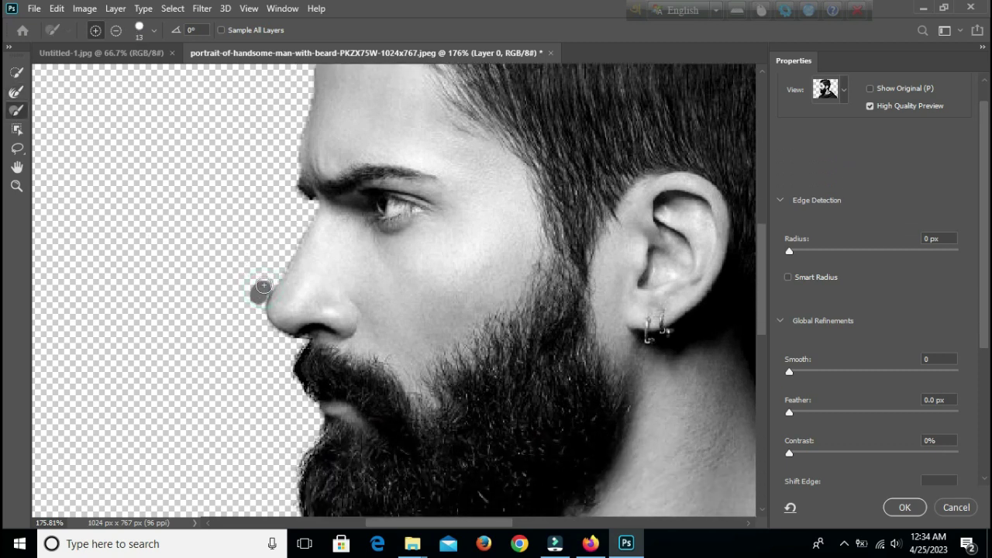
key(ctrl+z)
click(119, 31)
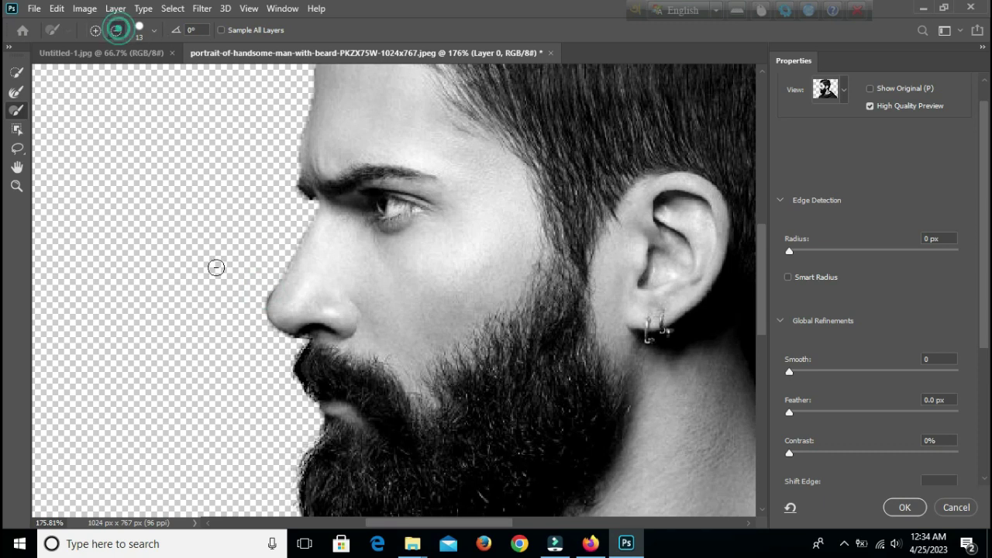
scroll(182, 272, up, 3)
mouse_move(357, 301)
mouse_down()
mouse_move(350, 317)
mouse_move(359, 300)
mouse_up()
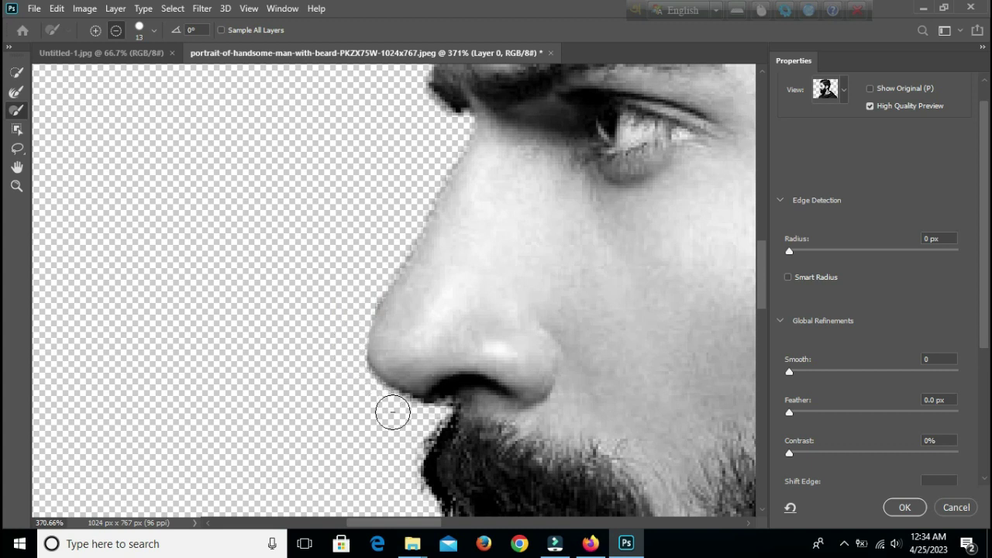
drag(395, 409, 356, 379)
click(360, 299)
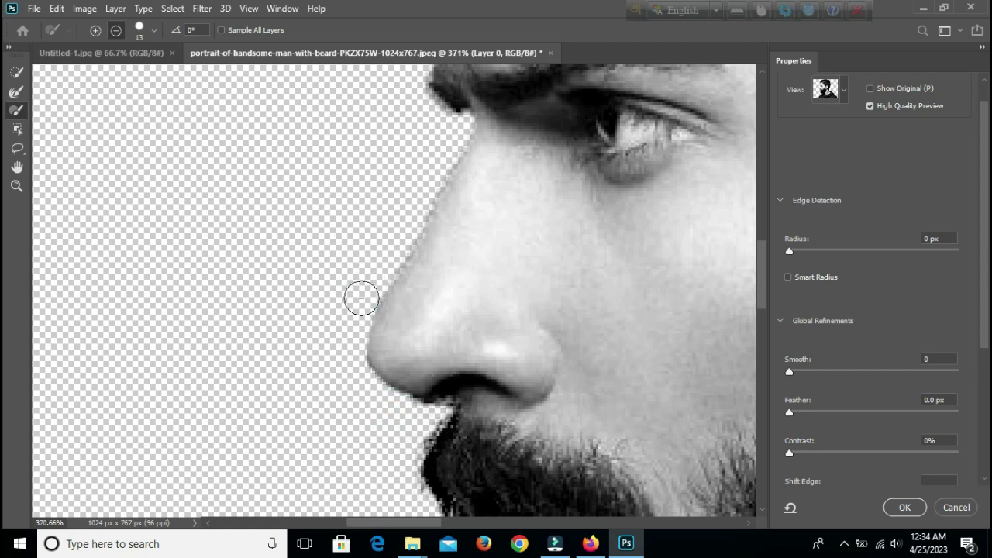
click(365, 292)
scroll(357, 294, down, 10)
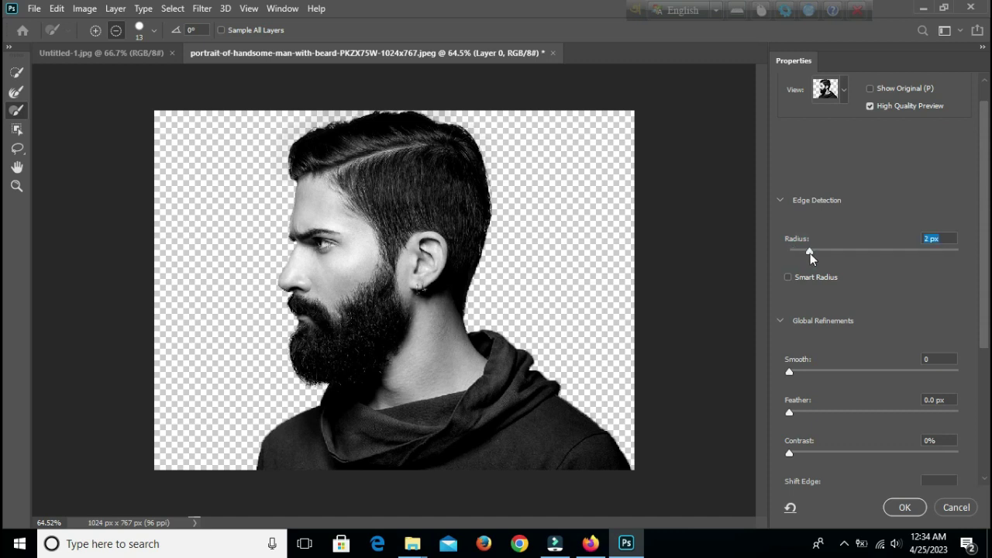
- Set the edge detection radius to 2 px with Smart Radius enabled and apply the refined selection
click(787, 278)
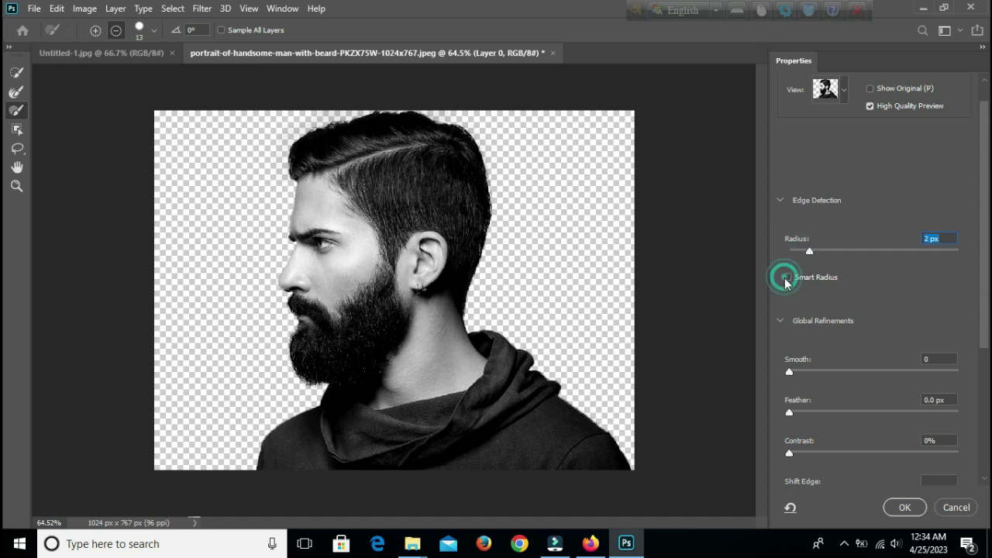
scroll(863, 335, down, 1)
scroll(862, 336, down, 2)
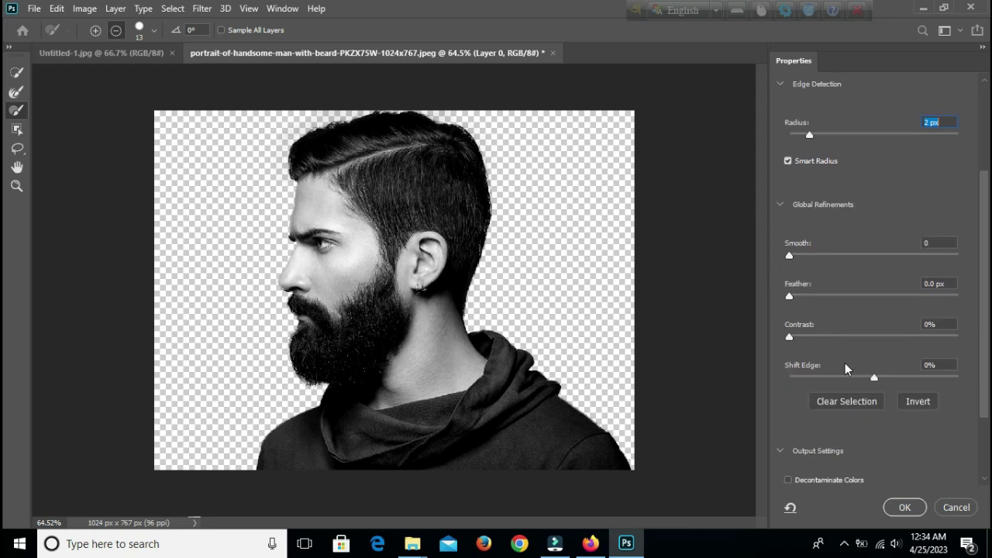
click(904, 507)
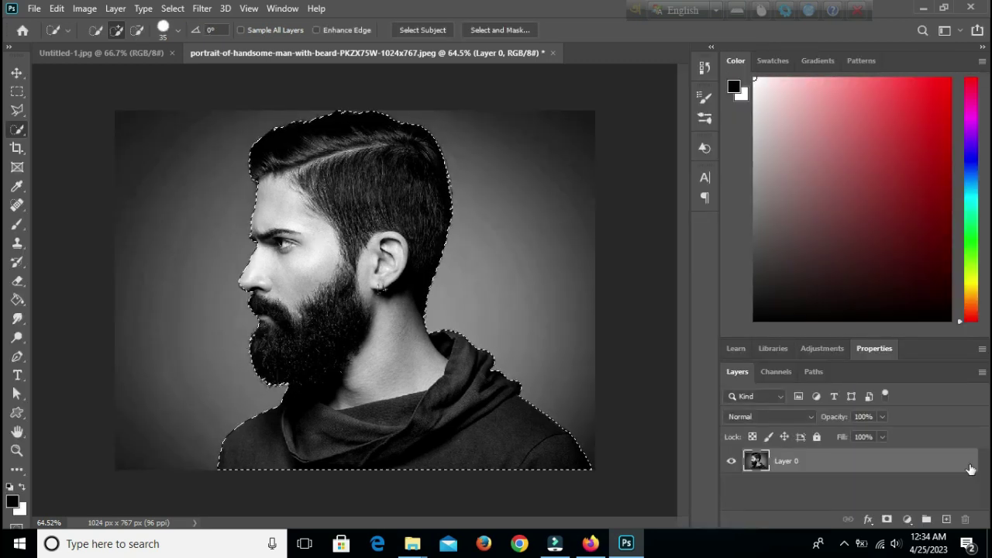
- Copy the selected man onto a new layer above Layer 0
key(ctrl+j)
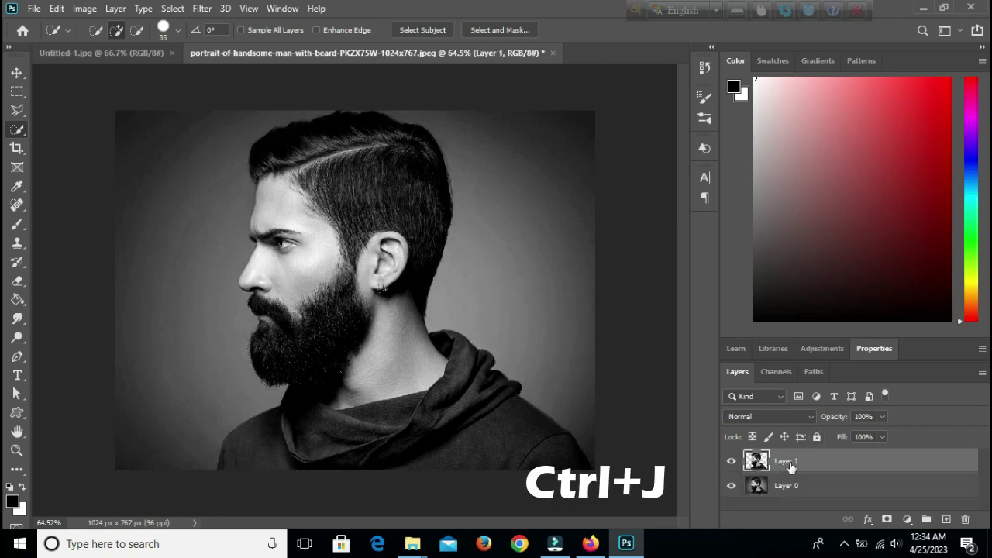
click(789, 462)
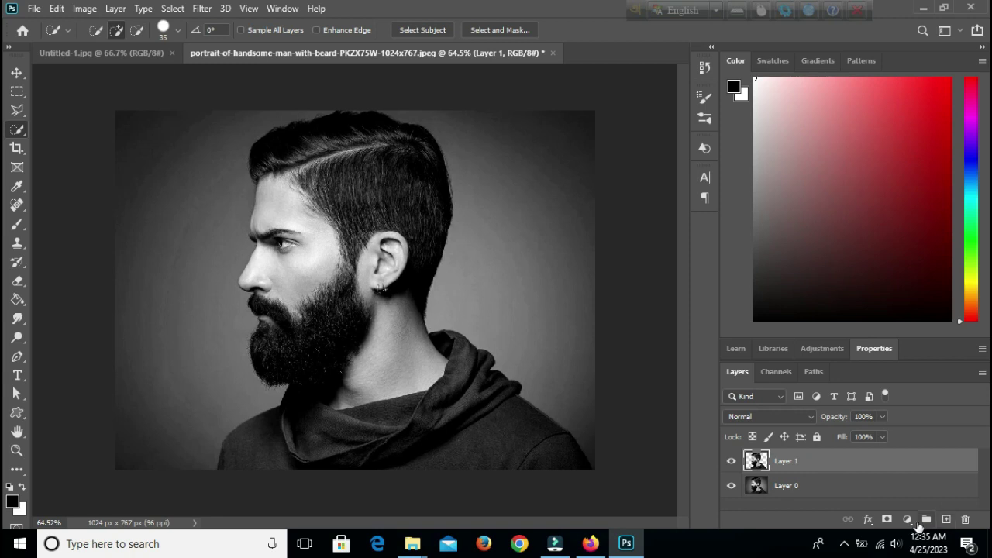
- Add a layer mask to Layer 1 from the outline of its own content and hide Layer 0
ctrl+click(755, 463)
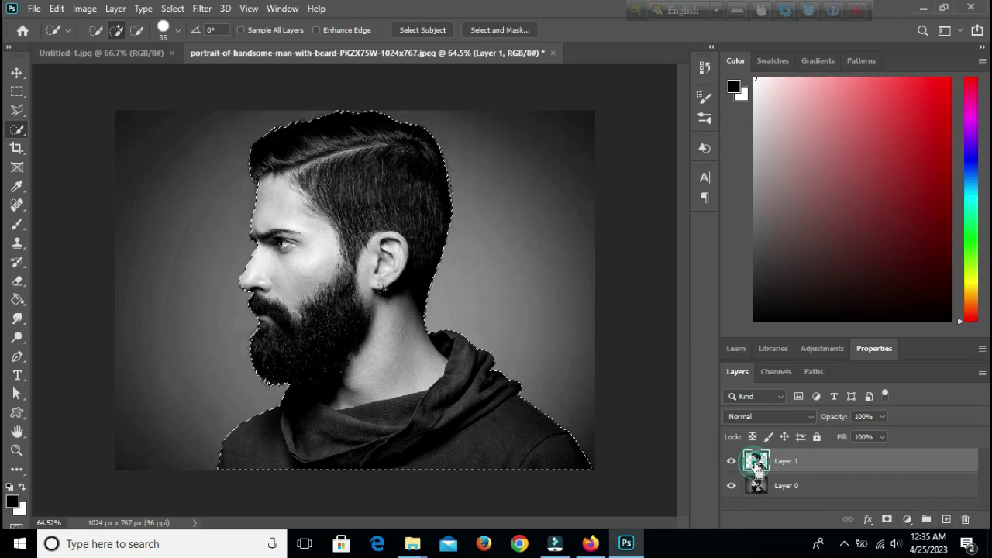
click(888, 519)
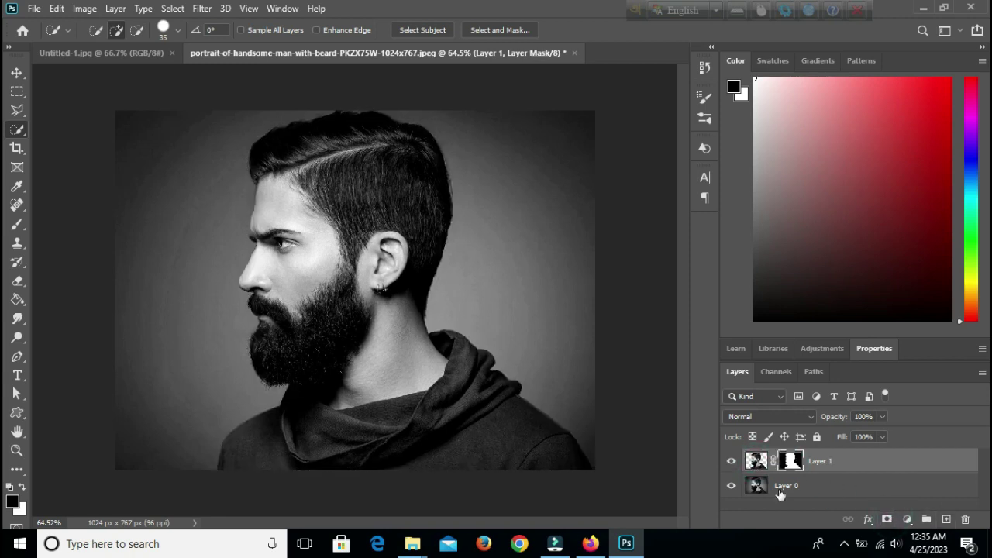
click(730, 486)
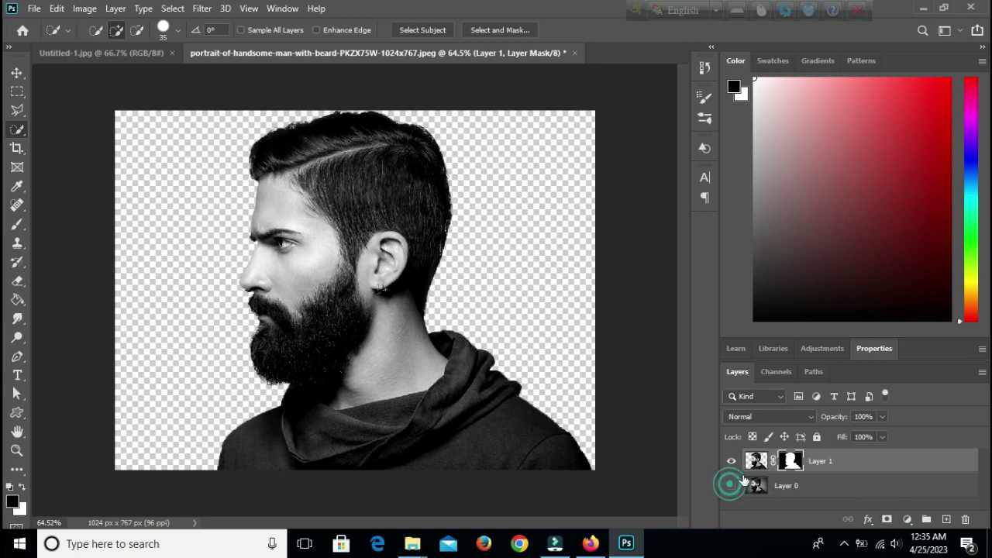
- Bring the masked man into the Untitled-1 document, scale him to about 82%, and place him near the centre with his shoulders meeting the lower edge
click(136, 56)
click(293, 53)
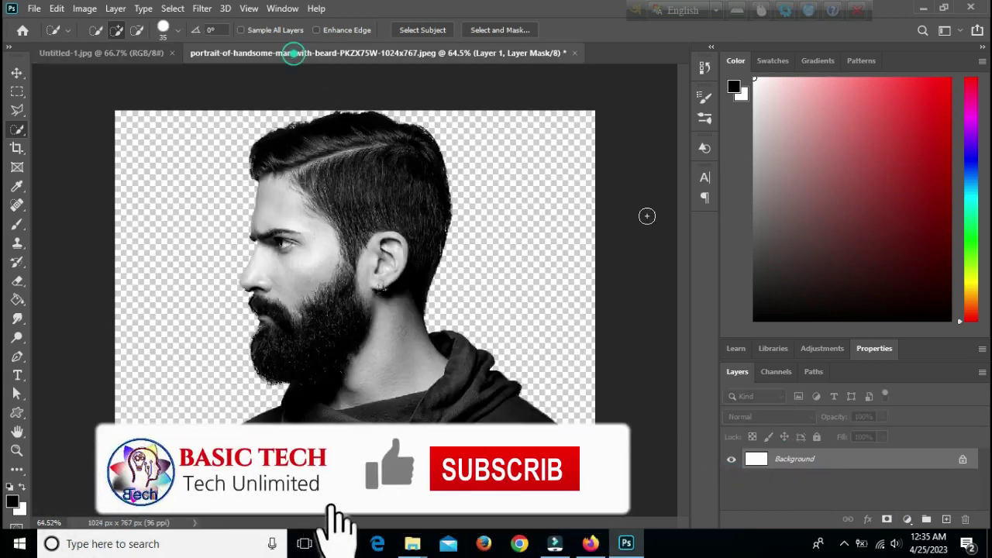
click(17, 73)
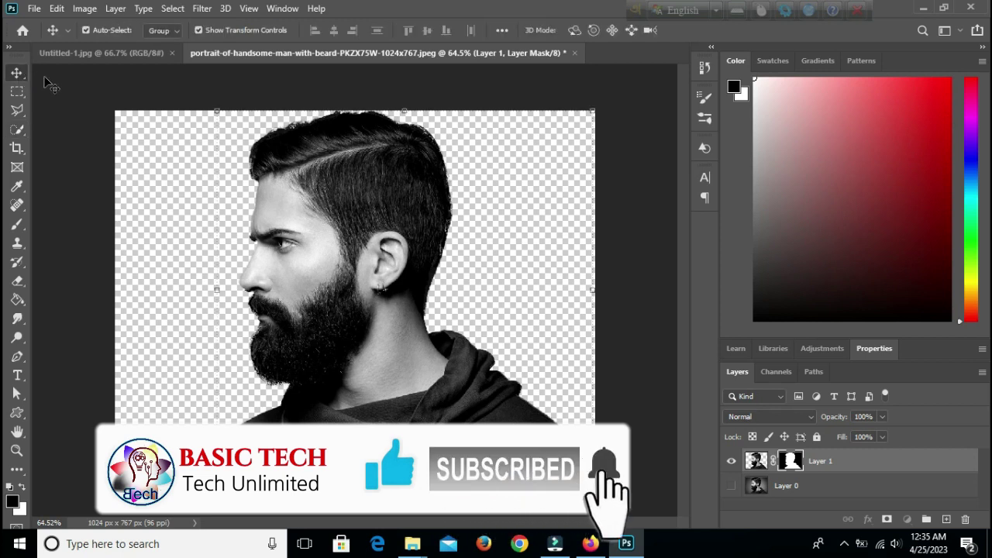
drag(351, 193, 319, 256)
drag(255, 247, 320, 330)
drag(576, 158, 518, 235)
drag(305, 313, 363, 250)
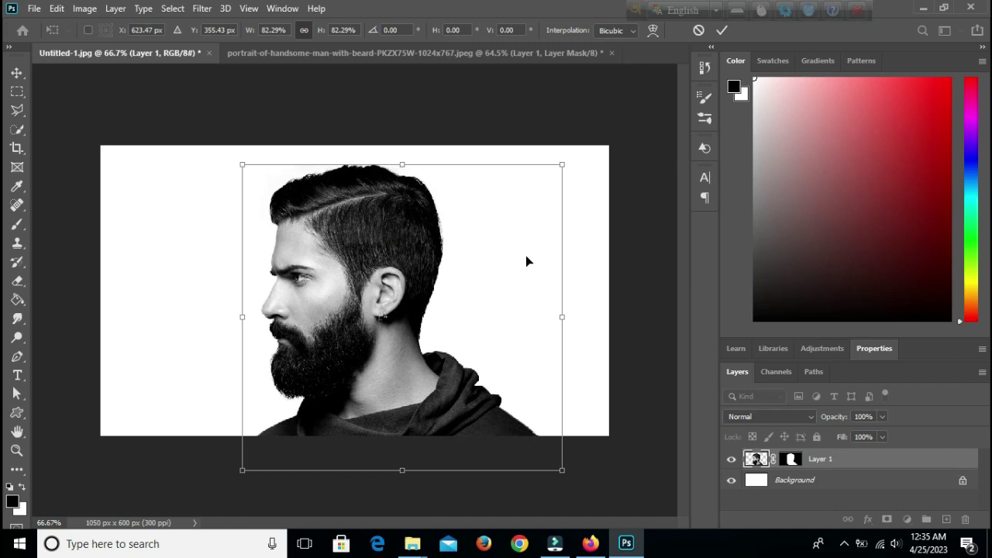
key(Return)
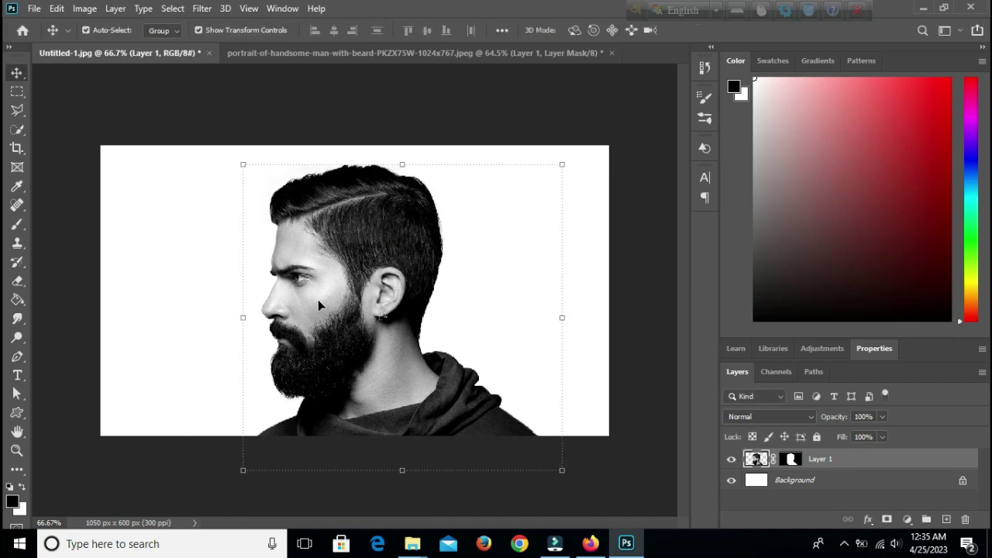
click(359, 256)
drag(296, 306, 283, 308)
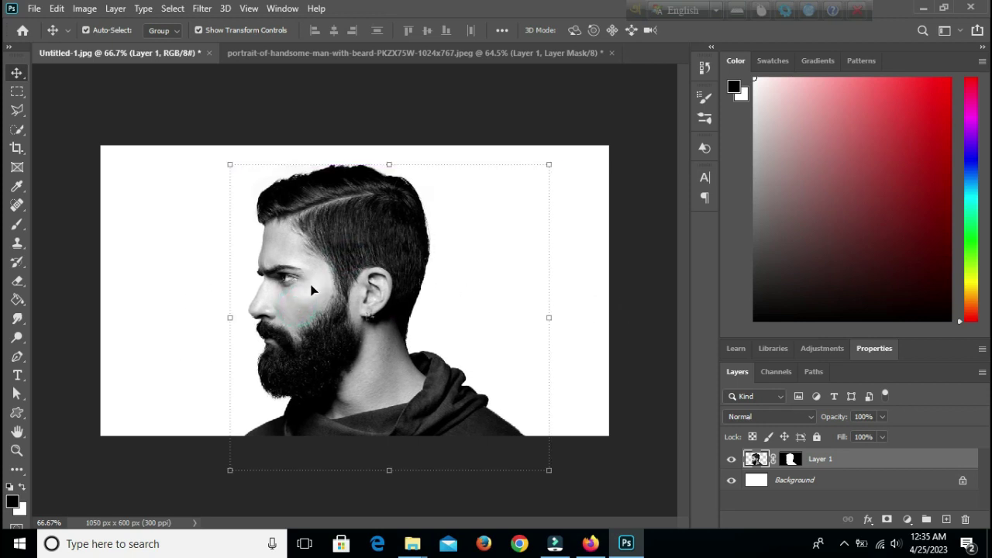
- Flip the man horizontally and reposition him at about X 449.5 px, Y 332 px
key(ctrl)
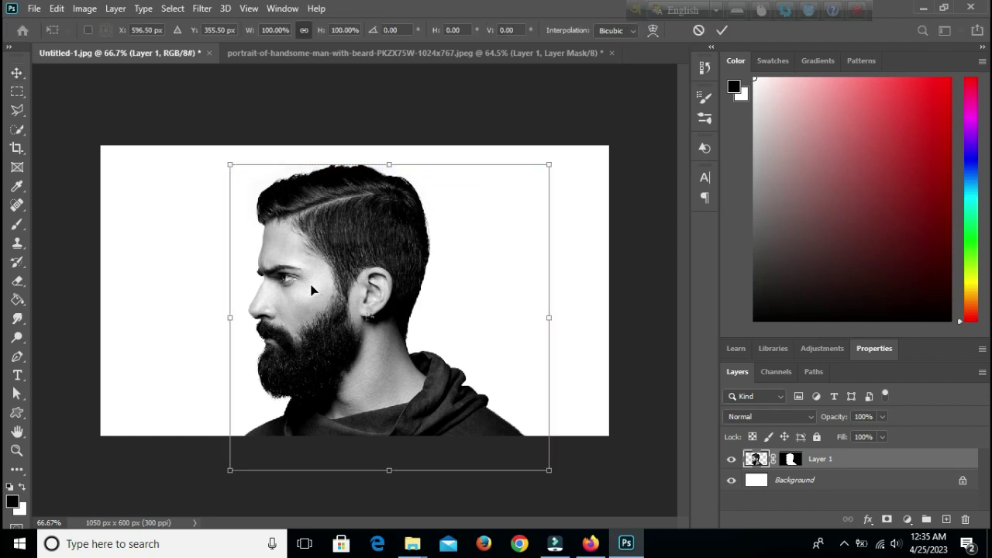
right_click(312, 289)
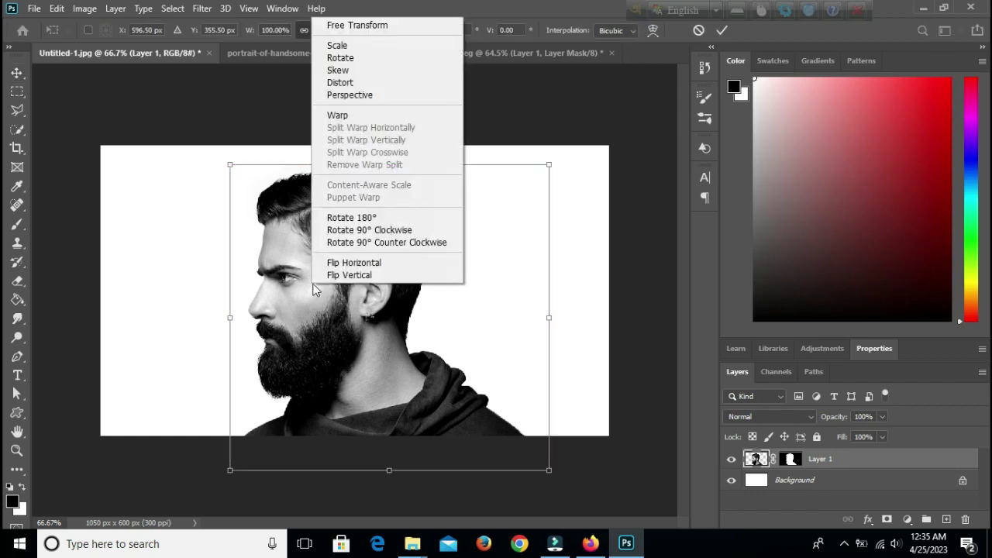
click(353, 266)
drag(471, 333, 413, 314)
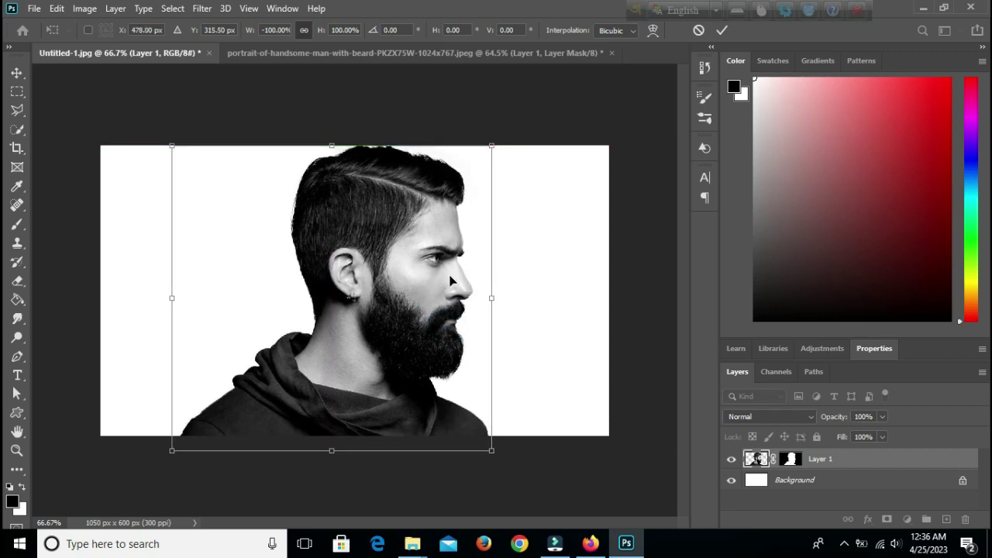
key(Down)
key(Down)
key(Down)
key(Down)
key(Down)
key(Down)
key(Down)
key(Down)
key(Down)
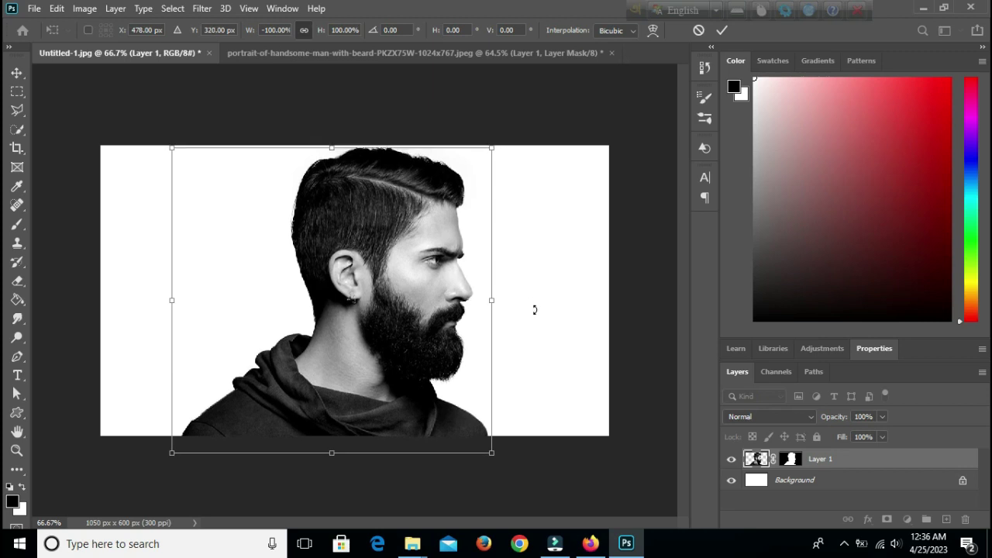
key(Down)
key(Down)
key(Left)
key(Left)
key(Left)
key(Left)
key(Left)
key(Left)
key(Left)
key(Left)
key(Left)
key(Left)
key(Left)
key(Left)
key(Left)
key(Left)
key(Left)
key(Left)
key(Left)
key(Left)
key(Left)
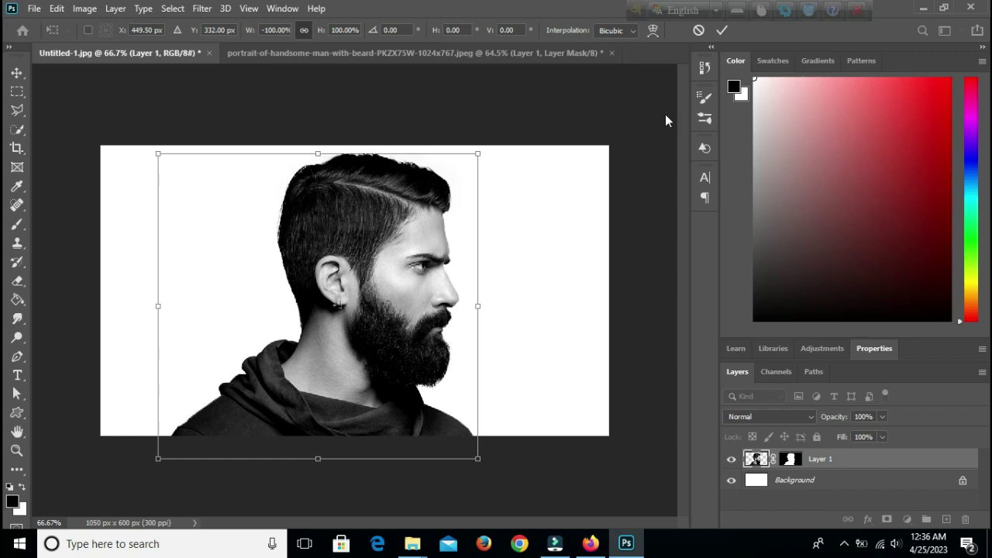
click(720, 31)
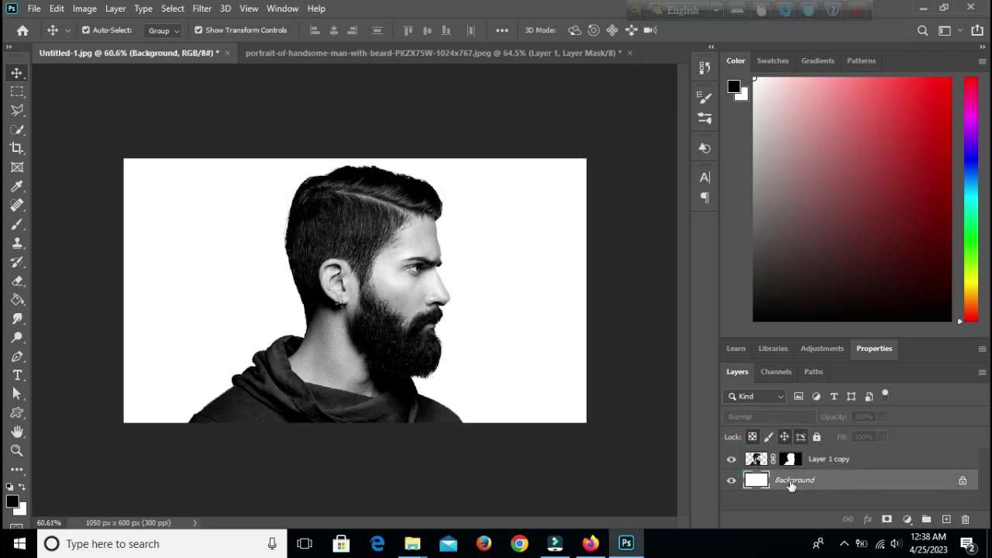
- Add a Solid Color fill layer in blue #4096cd directly above the Background layer
click(790, 484)
click(907, 518)
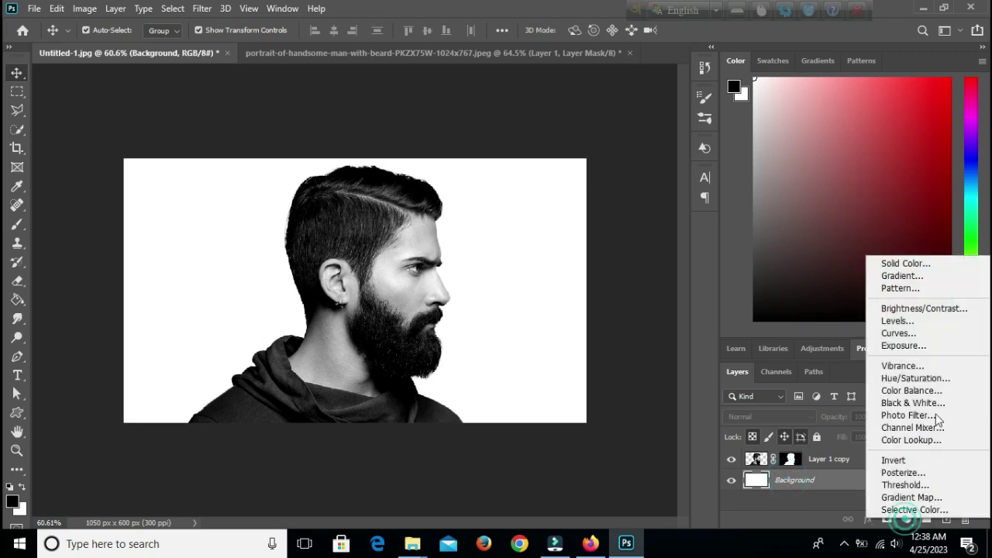
click(899, 263)
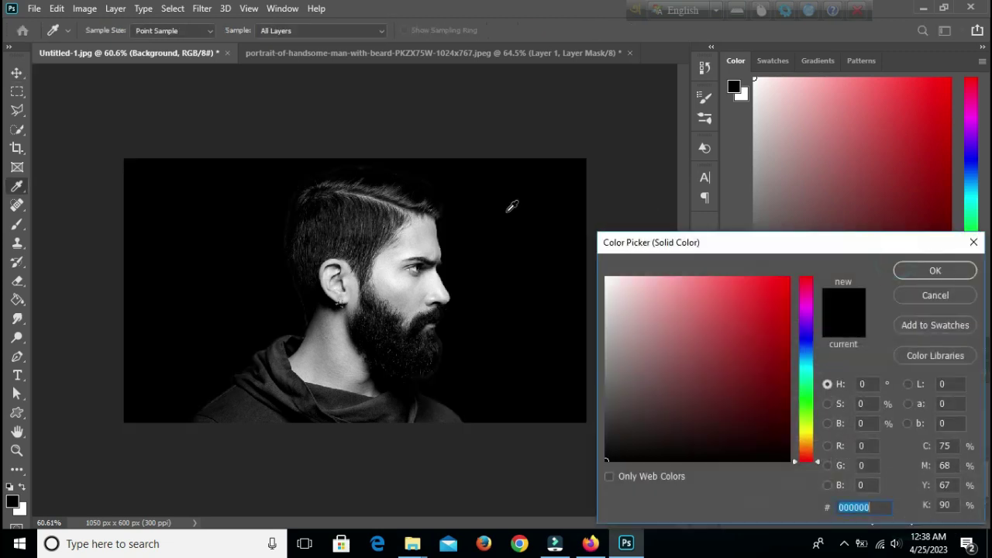
drag(807, 359, 807, 356)
mouse_move(609, 371)
mouse_down()
mouse_move(609, 379)
mouse_move(714, 339)
mouse_move(731, 348)
mouse_move(737, 302)
mouse_move(730, 313)
mouse_up()
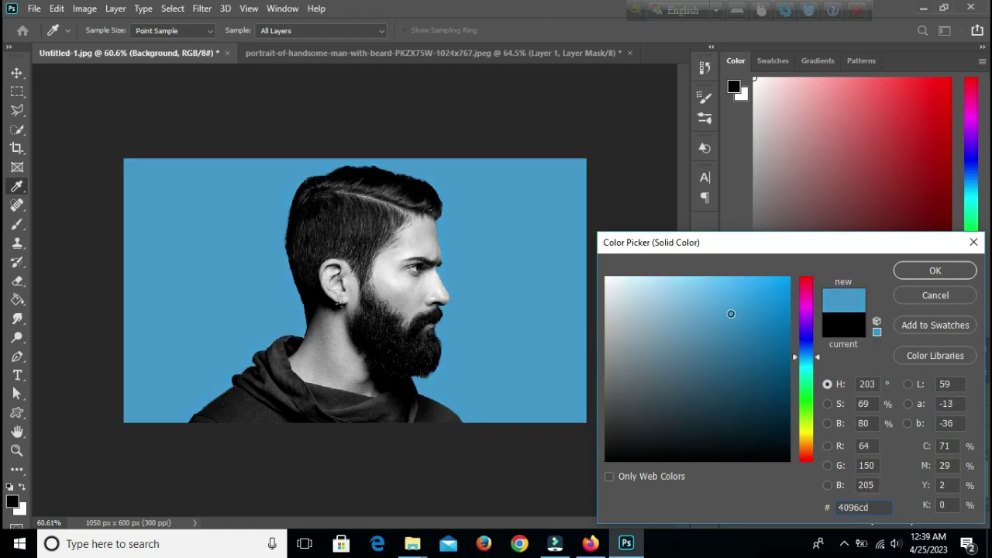
click(930, 270)
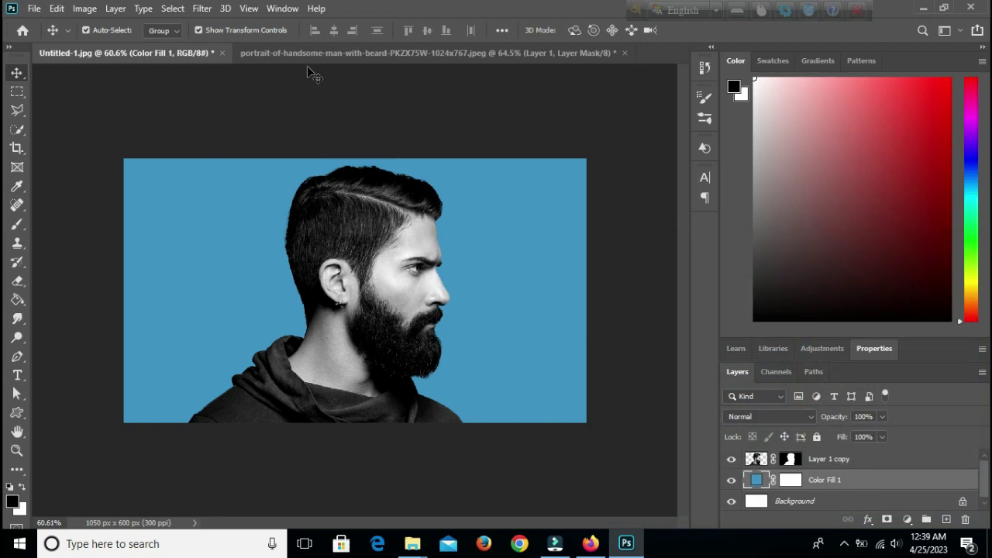
- Place dubrovnik-12866.mp4 from New folder (2) into the document, between the color fill and Layer 1 copy
click(411, 543)
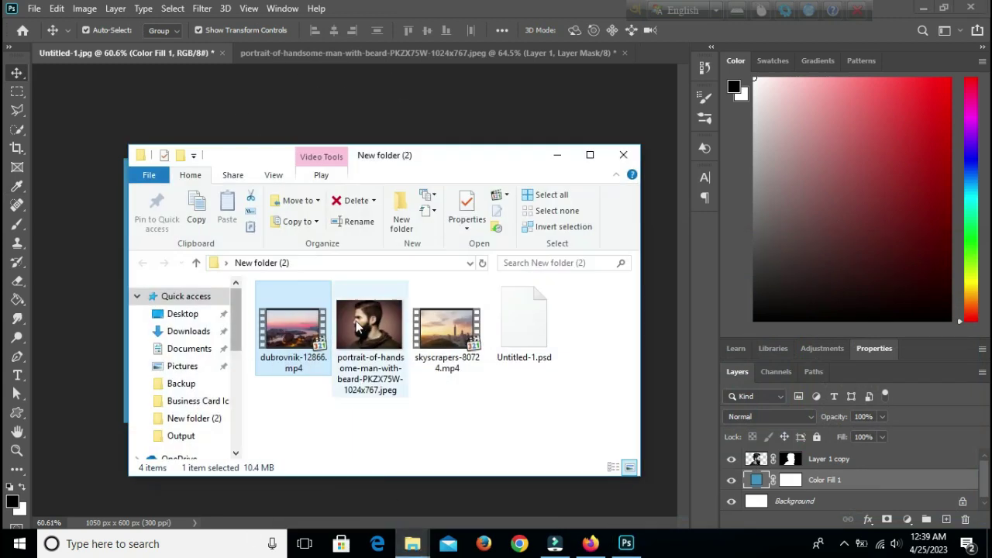
drag(294, 325, 85, 328)
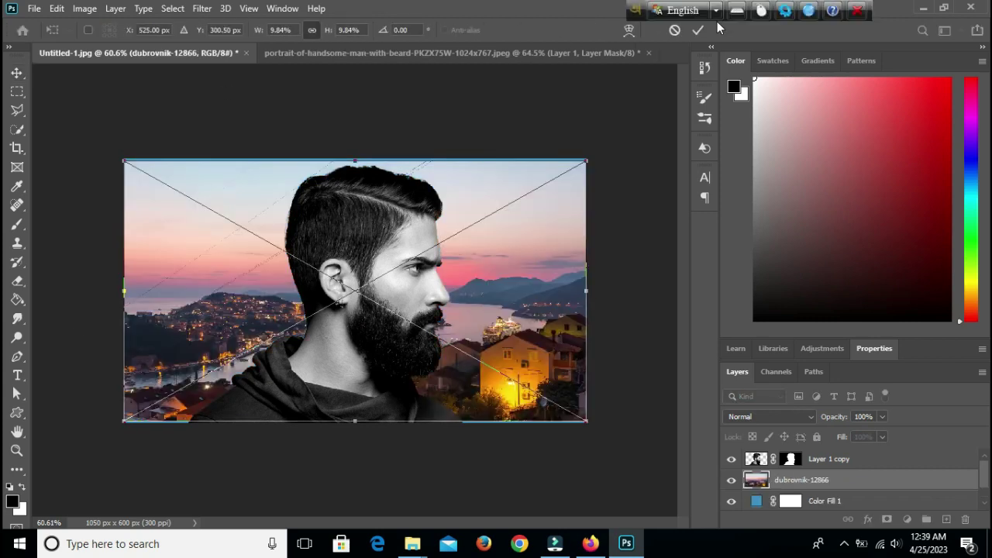
key(Return)
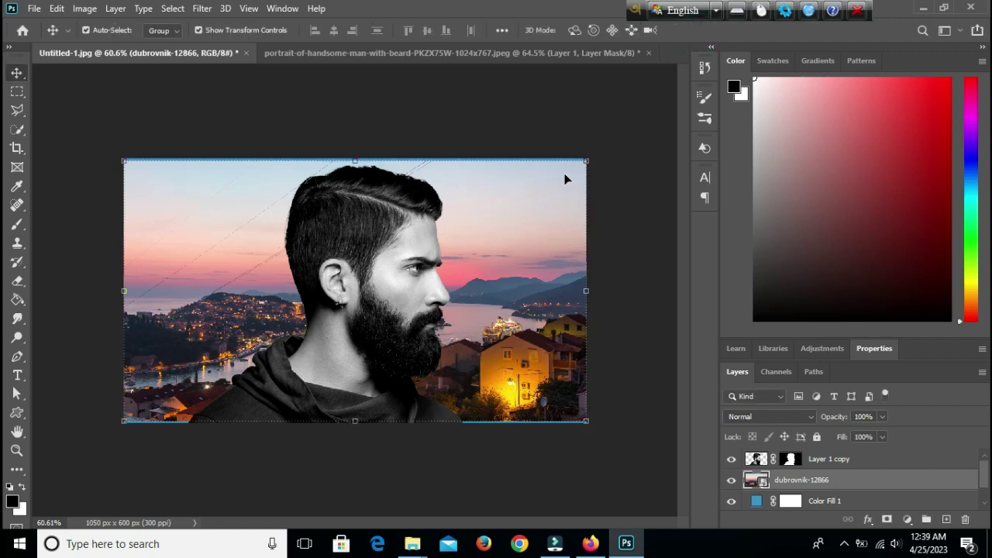
- Scale the placed Dubrovnik picture to about 14.62% and position it at about X 449.5 px, Y 161 px so it fills the canvas
drag(586, 161, 713, 90)
drag(509, 236, 401, 242)
drag(597, 93, 720, 83)
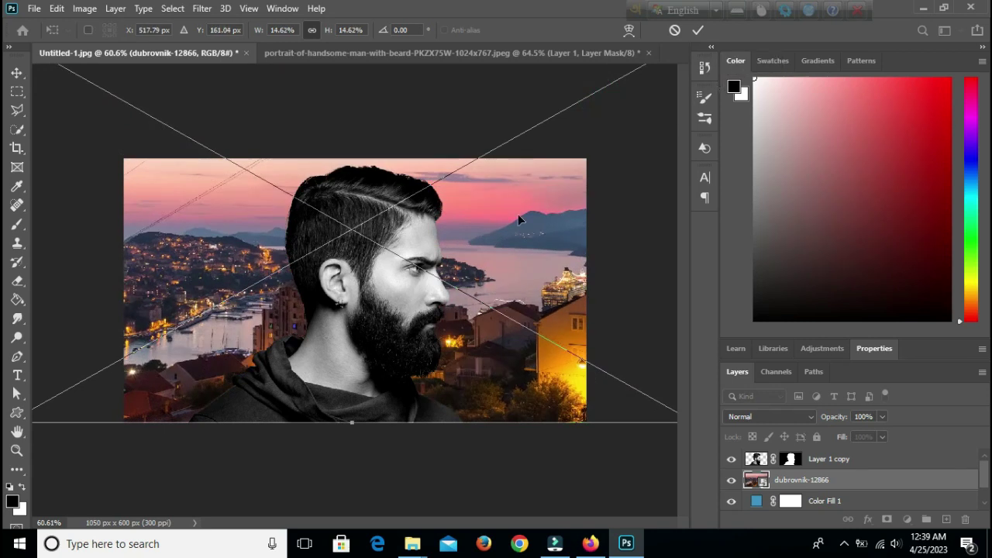
drag(518, 217, 490, 220)
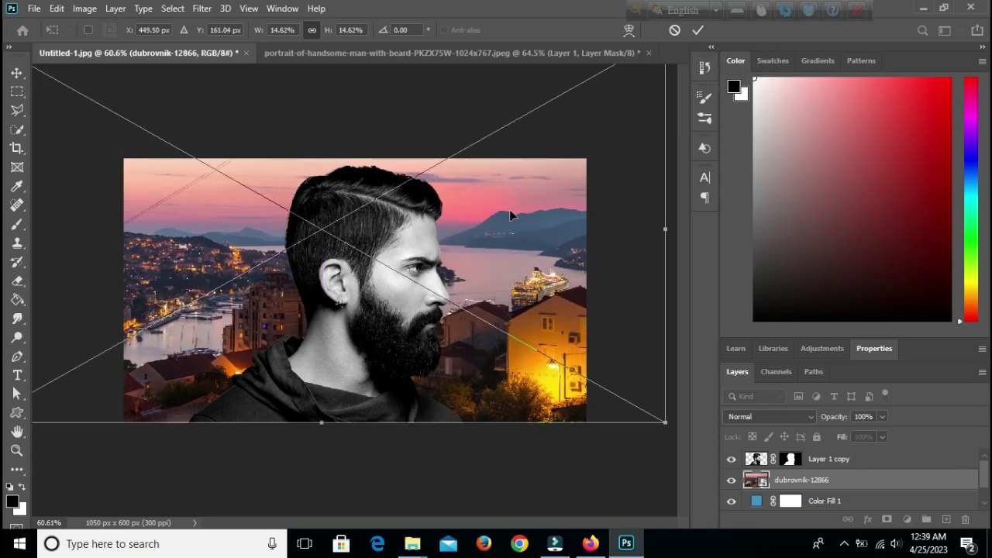
click(697, 30)
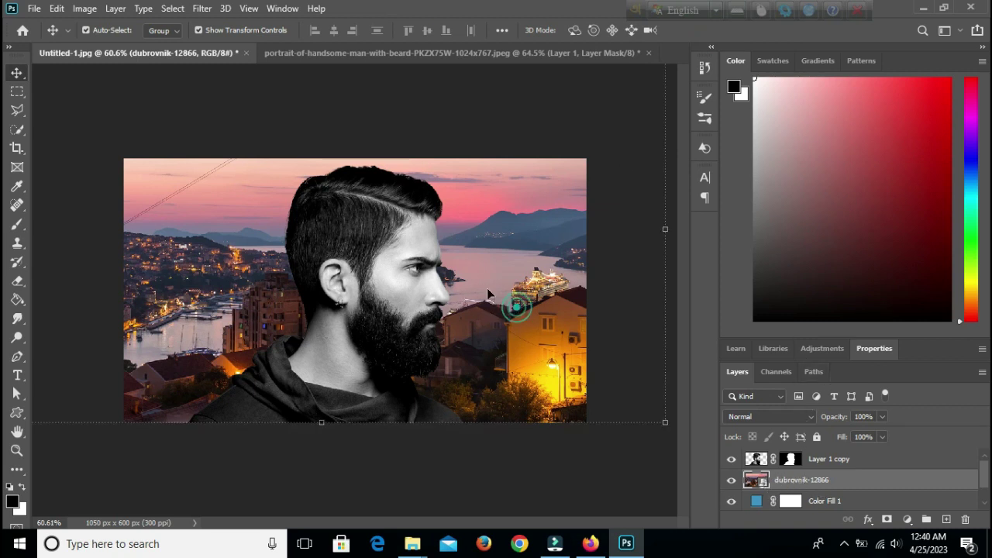
- Move the dubrovnik-12866 layer above Layer 1 copy and transfer Layer 1 copy's mask onto it
drag(778, 482, 798, 457)
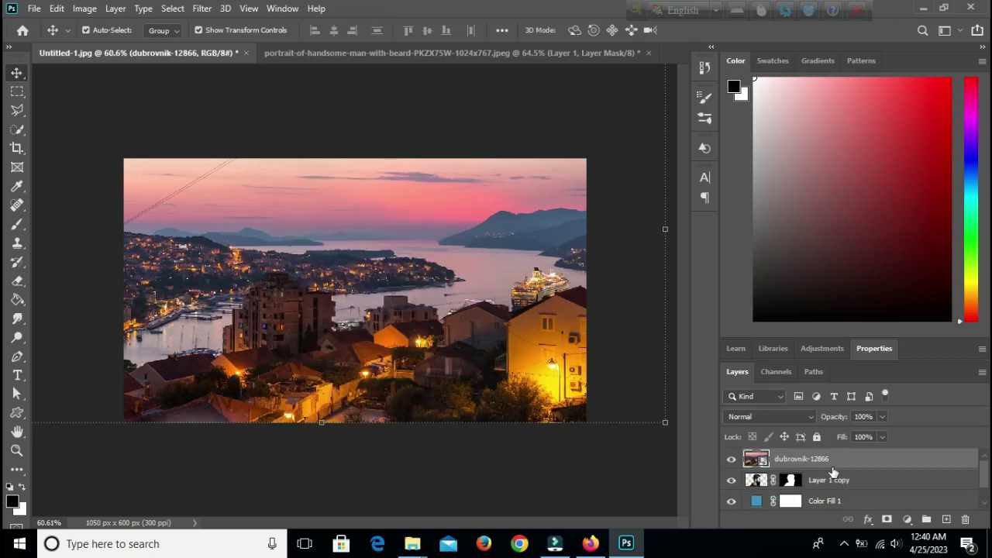
click(790, 482)
drag(792, 482, 789, 462)
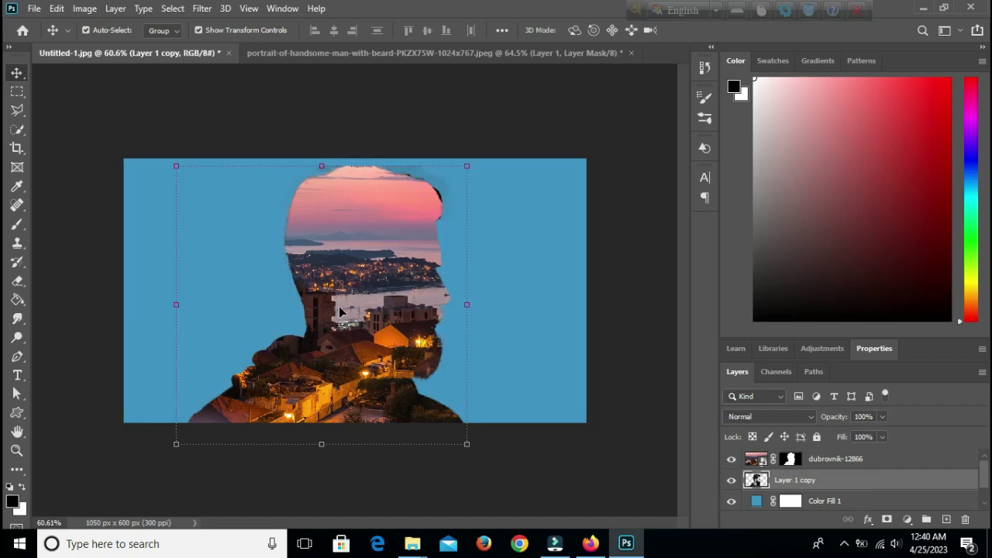
- Try shifting the Dubrovnik picture with its mask still linked, and undo the move
click(754, 461)
drag(364, 333, 352, 335)
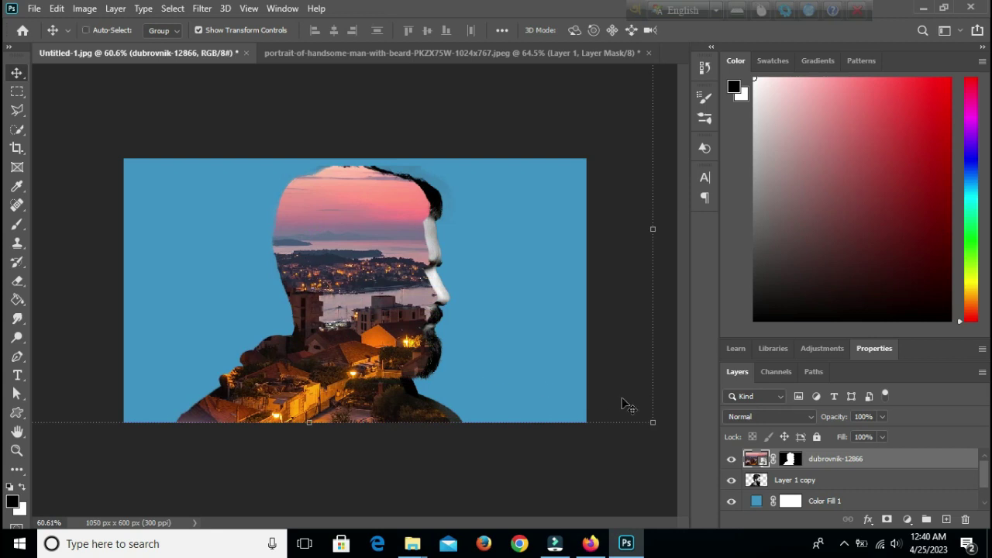
key(ctrl+z)
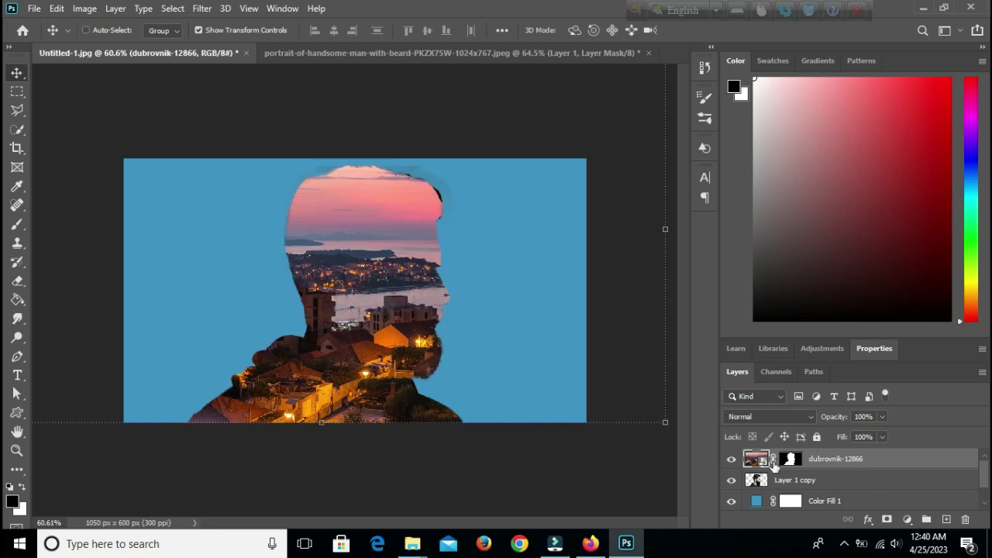
- Unlink the mask from the dubrovnik-12866 layer and shift the city picture slightly left inside the silhouette
key(ctrl+1)
click(789, 459)
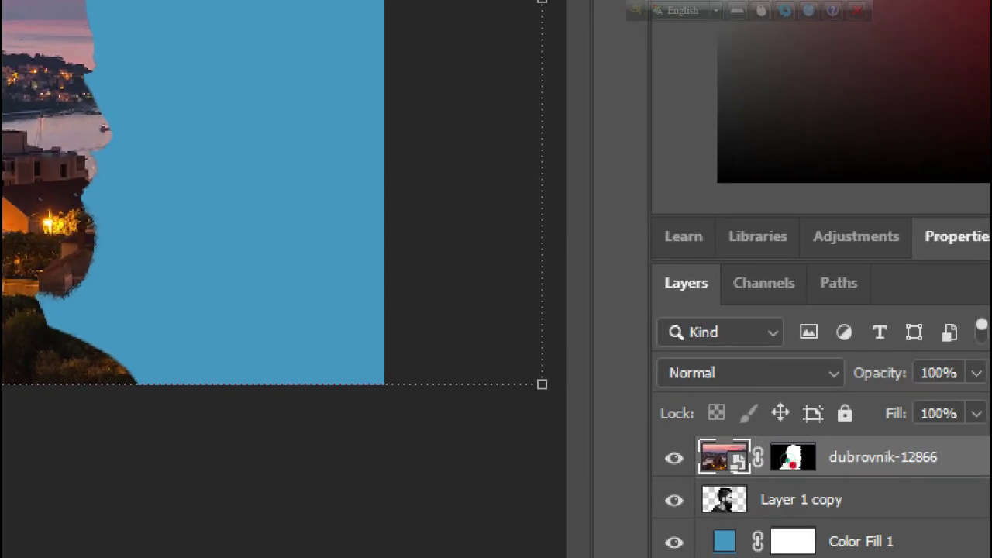
drag(761, 468, 792, 508)
key(Escape)
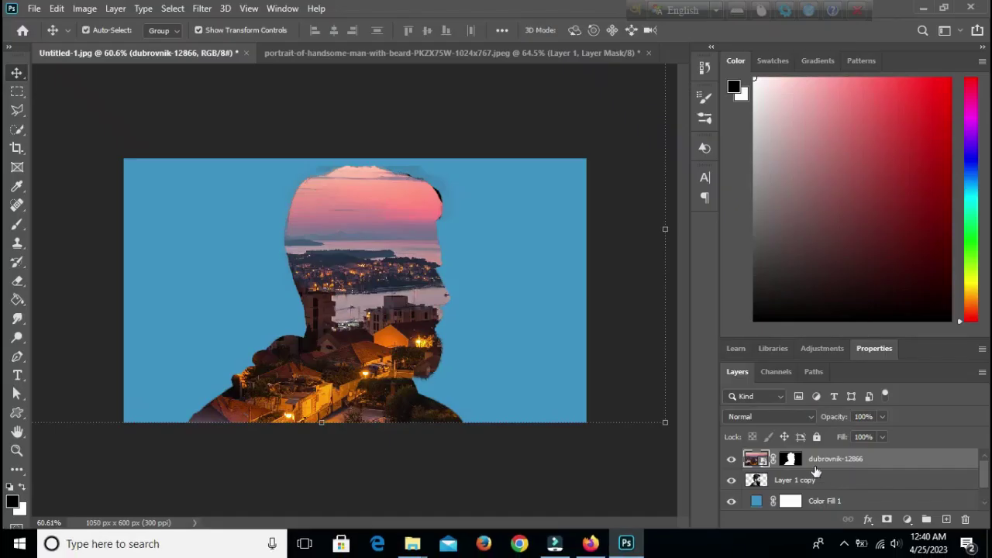
click(774, 460)
drag(374, 354, 373, 378)
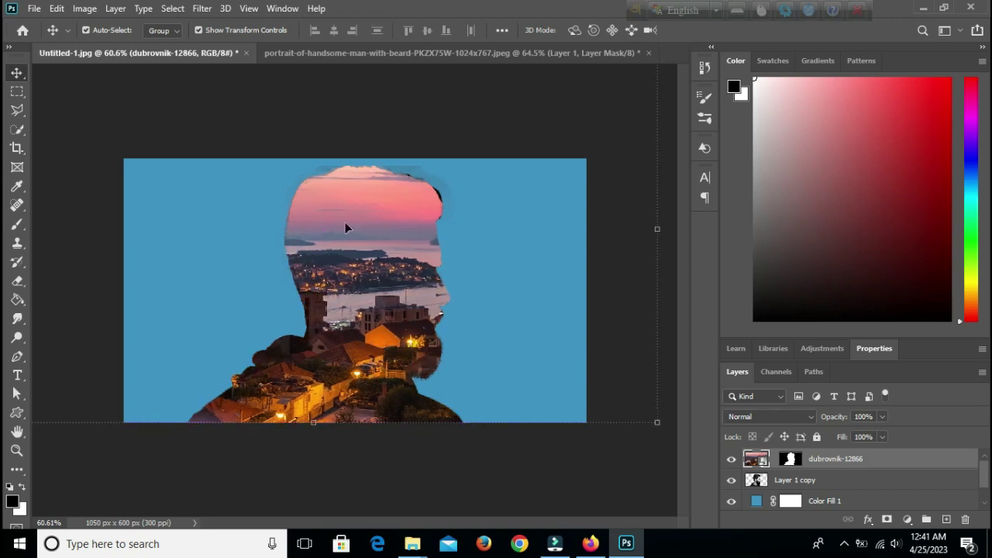
- Move the dubrovnik-12866 layer below Layer 1 copy, and hide the man with an inverted black layer mask on Layer 1 copy
click(804, 481)
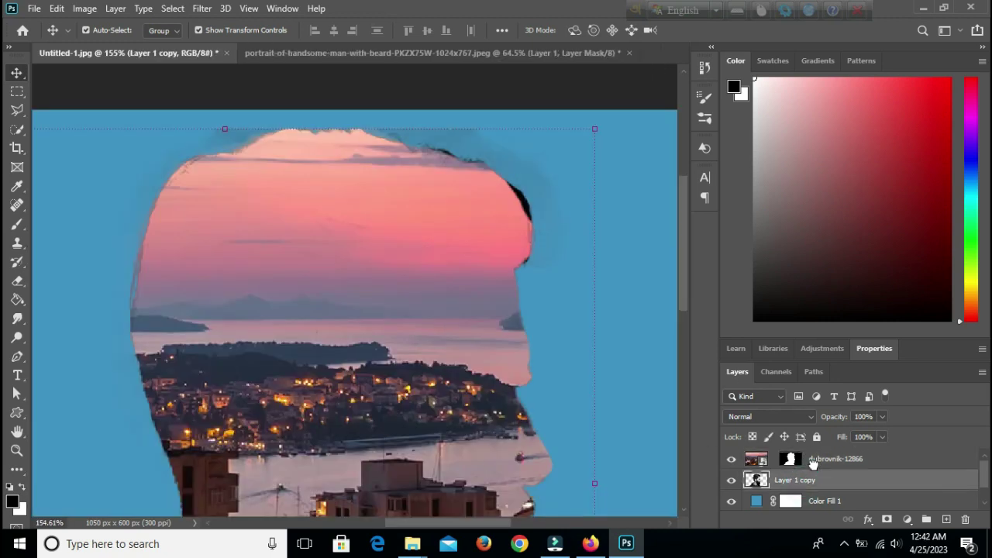
drag(812, 462, 814, 488)
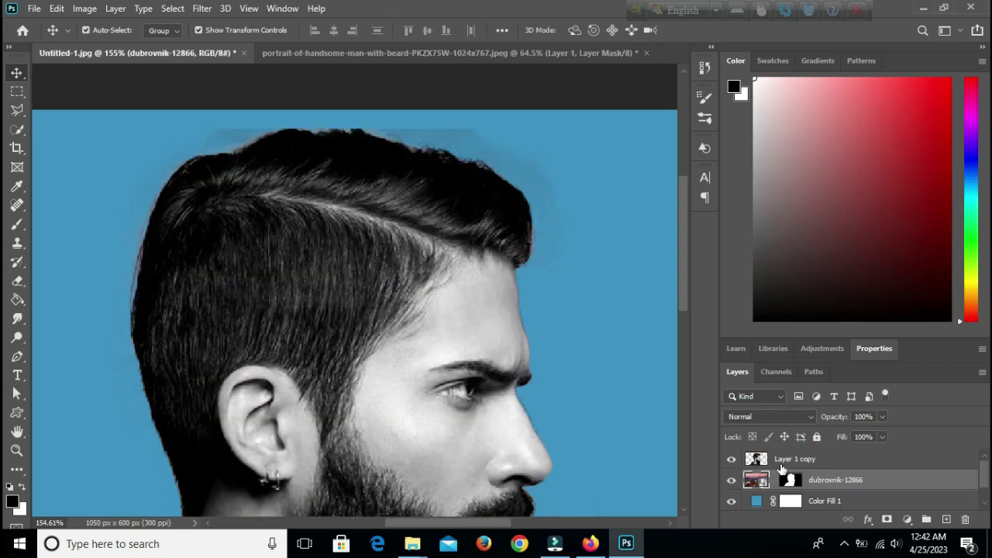
click(782, 459)
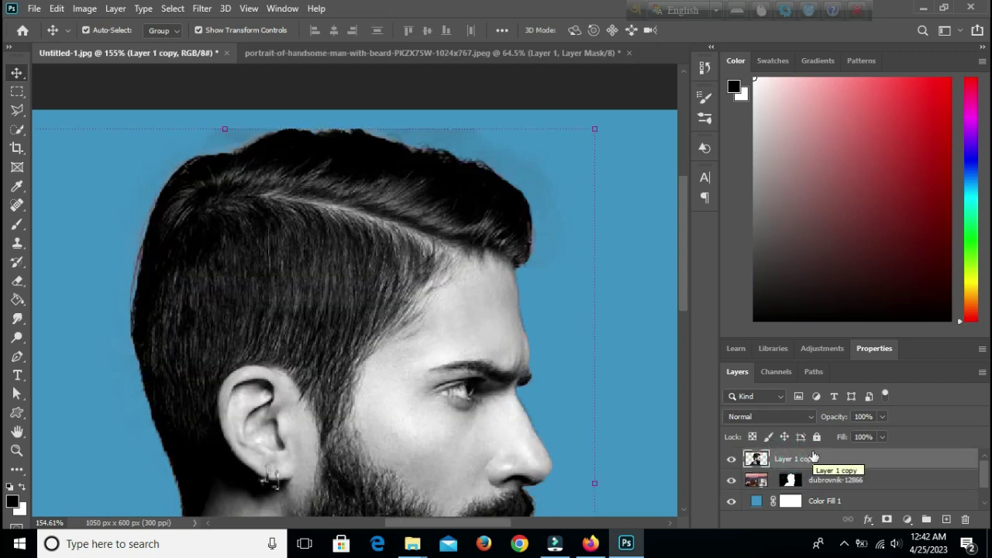
click(888, 520)
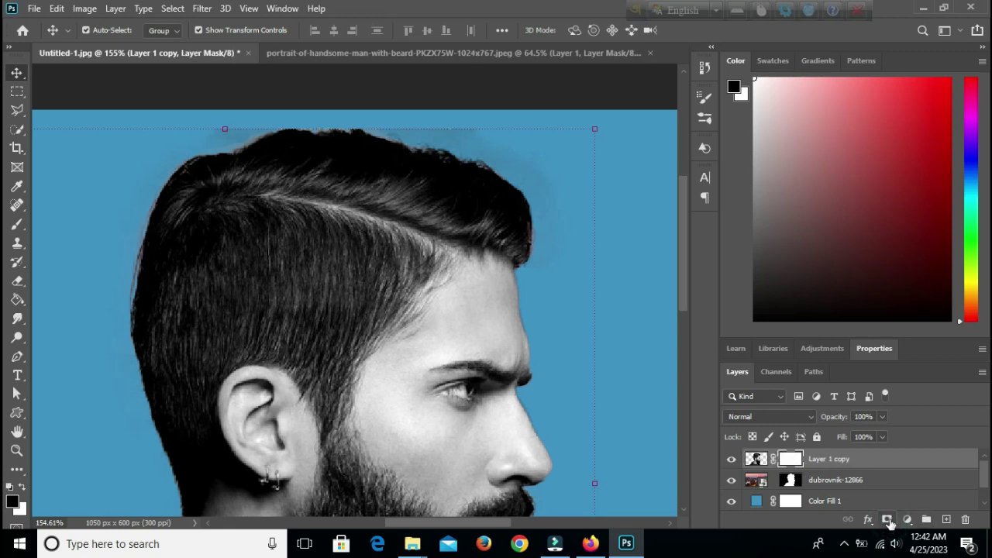
key(ctrl+i)
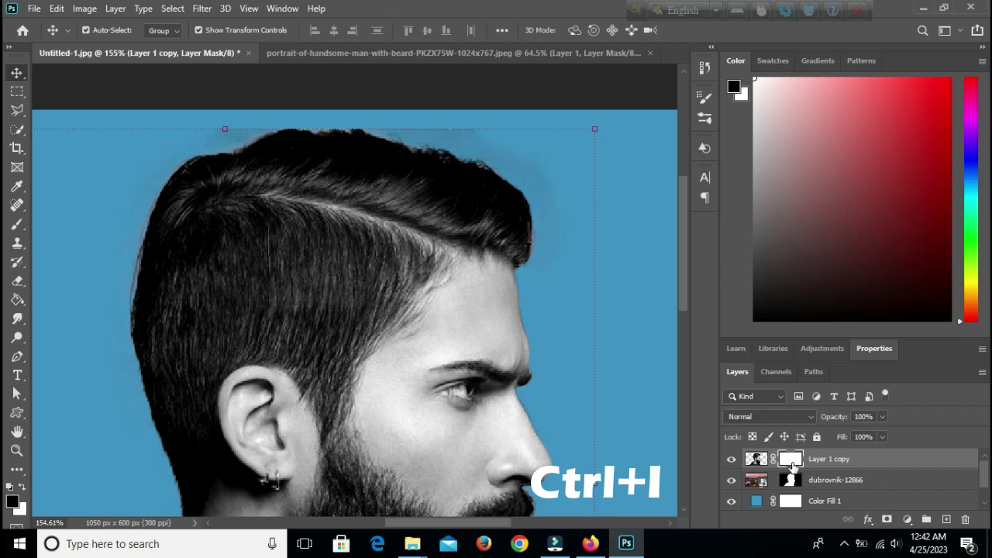
key(ctrl+i)
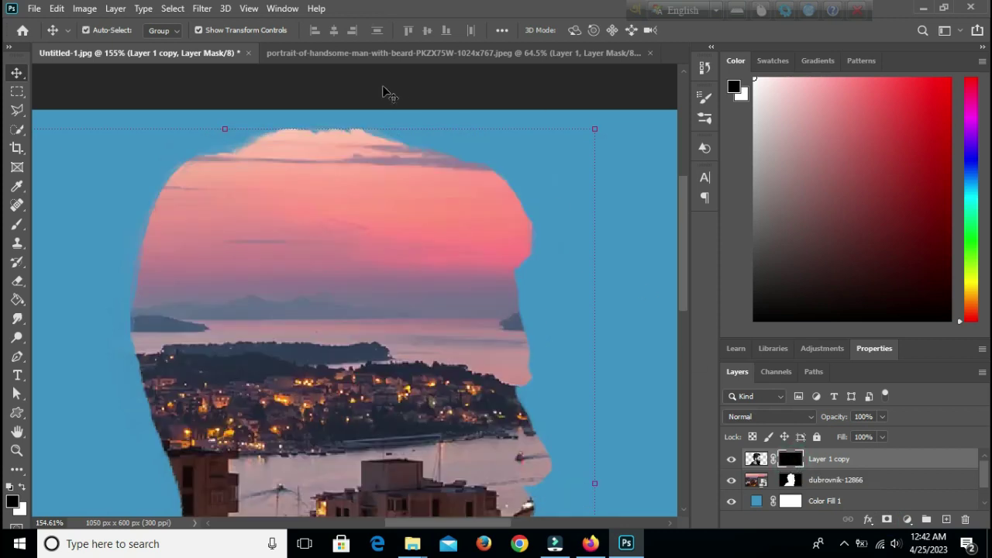
scroll(381, 238, down, 5)
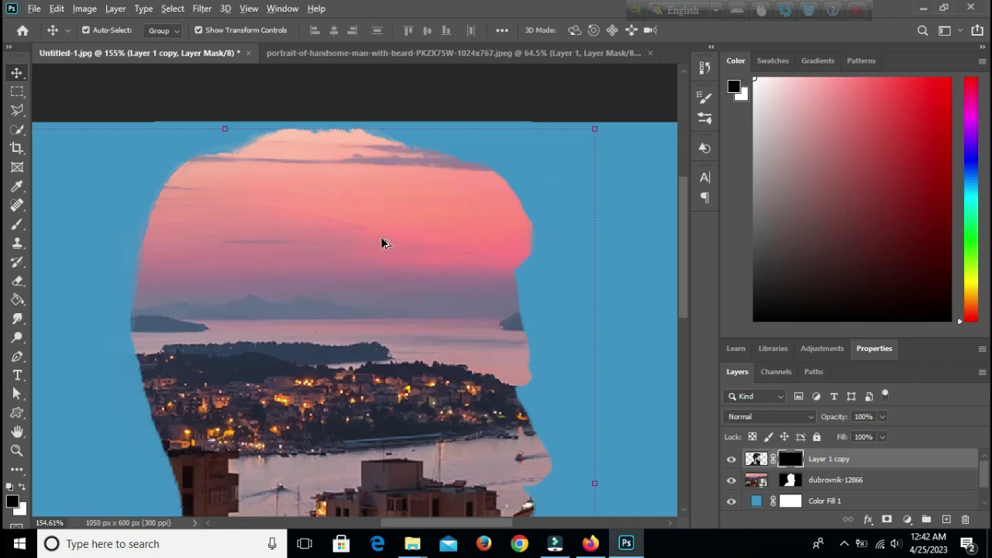
- Paint white over the eye and nose area on Layer 1 copy's mask with a 175 px brush at 24% opacity and flow
scroll(382, 243, down, 2)
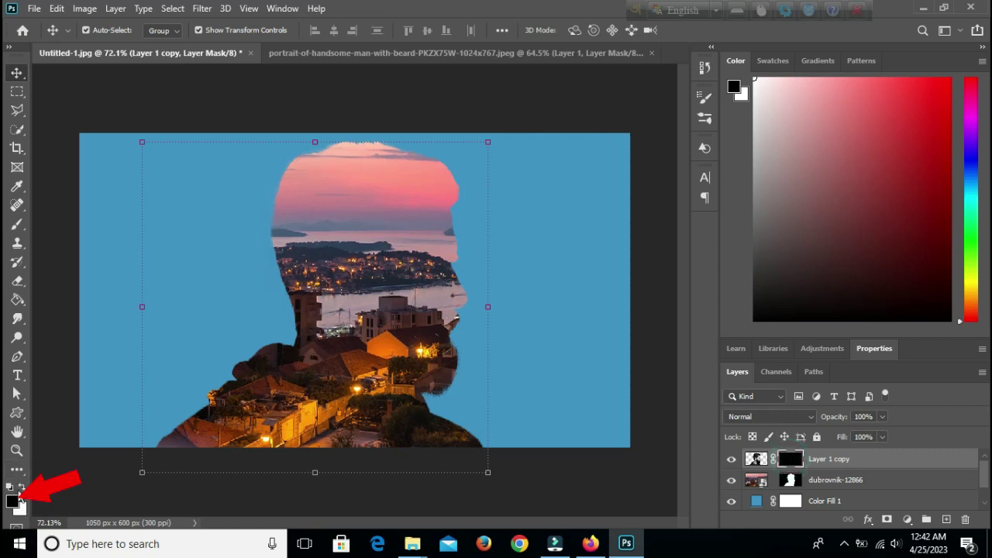
click(22, 486)
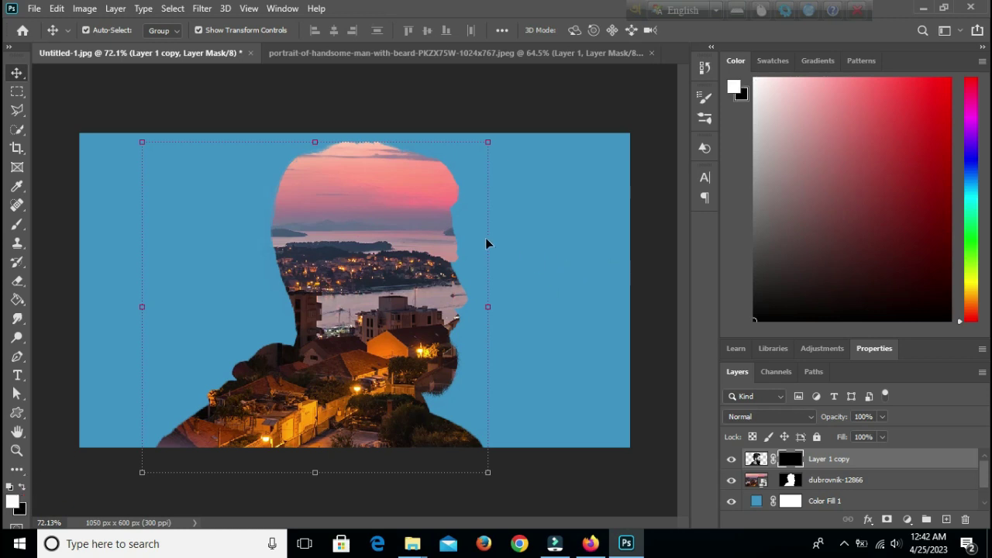
click(15, 225)
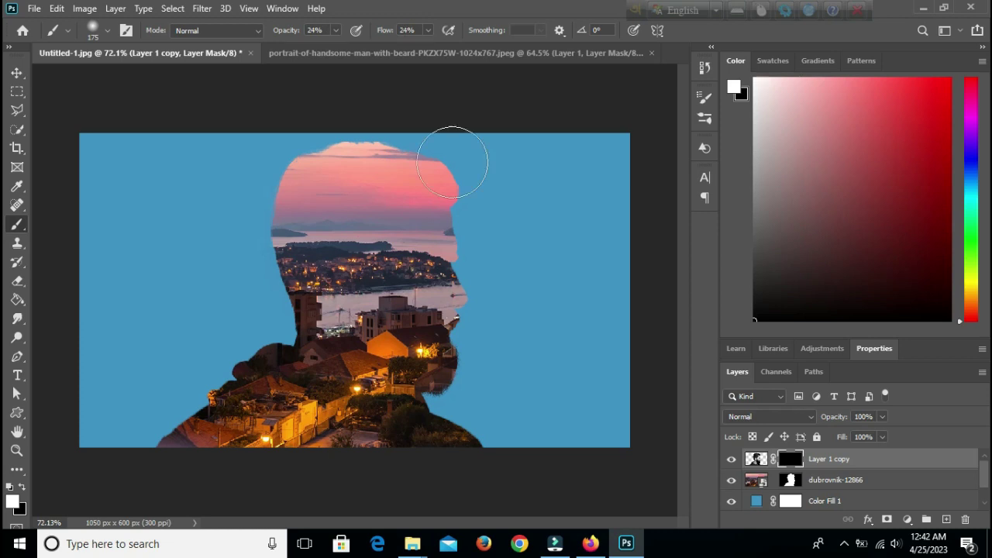
mouse_move(465, 265)
mouse_down()
mouse_move(460, 341)
mouse_move(446, 242)
mouse_move(449, 385)
mouse_move(456, 308)
mouse_move(452, 342)
mouse_move(440, 260)
mouse_move(453, 294)
mouse_move(459, 259)
mouse_move(442, 310)
mouse_up()
mouse_move(460, 272)
mouse_down()
mouse_move(441, 294)
mouse_move(458, 258)
mouse_move(430, 253)
mouse_move(453, 290)
mouse_move(464, 250)
mouse_move(437, 269)
mouse_move(478, 239)
mouse_move(470, 198)
mouse_move(433, 286)
mouse_move(450, 247)
mouse_move(416, 286)
mouse_move(472, 257)
mouse_move(456, 294)
mouse_move(472, 347)
mouse_move(485, 343)
mouse_move(433, 358)
mouse_move(454, 352)
mouse_move(468, 295)
mouse_move(426, 319)
mouse_move(455, 254)
mouse_move(416, 255)
mouse_move(395, 317)
mouse_up()
mouse_move(406, 276)
mouse_down()
mouse_move(434, 295)
mouse_move(520, 271)
mouse_up()
- Enlarge the brush to 300 px and paint white over the cheek and beard on Layer 1 copy's mask
key(bracketright)
key(bracketright)
key(bracketright)
mouse_move(421, 272)
mouse_down()
mouse_move(407, 321)
mouse_move(426, 341)
mouse_move(413, 358)
mouse_move(426, 392)
mouse_up()
mouse_move(420, 380)
mouse_down()
mouse_move(461, 359)
mouse_move(490, 368)
mouse_move(463, 355)
mouse_move(511, 344)
mouse_up()
mouse_move(511, 343)
mouse_down()
mouse_move(500, 283)
mouse_move(448, 288)
mouse_move(440, 296)
mouse_move(485, 372)
mouse_move(453, 354)
mouse_move(472, 370)
mouse_move(448, 377)
mouse_move(485, 410)
mouse_move(438, 392)
mouse_move(482, 390)
mouse_move(426, 363)
mouse_move(458, 352)
mouse_up()
- Brush white on the mask along the back shoulder, the back of the head and the front edge of the face
mouse_move(236, 353)
mouse_down()
mouse_move(159, 396)
mouse_move(216, 376)
mouse_move(196, 376)
mouse_move(220, 378)
mouse_move(156, 407)
mouse_move(124, 403)
mouse_move(211, 343)
mouse_up()
mouse_move(218, 333)
mouse_down()
mouse_move(247, 337)
mouse_move(186, 334)
mouse_up()
mouse_move(225, 220)
mouse_down()
mouse_move(219, 313)
mouse_move(215, 199)
mouse_move(249, 148)
mouse_move(248, 277)
mouse_up()
mouse_move(501, 211)
mouse_down()
mouse_move(458, 267)
mouse_move(517, 357)
mouse_up()
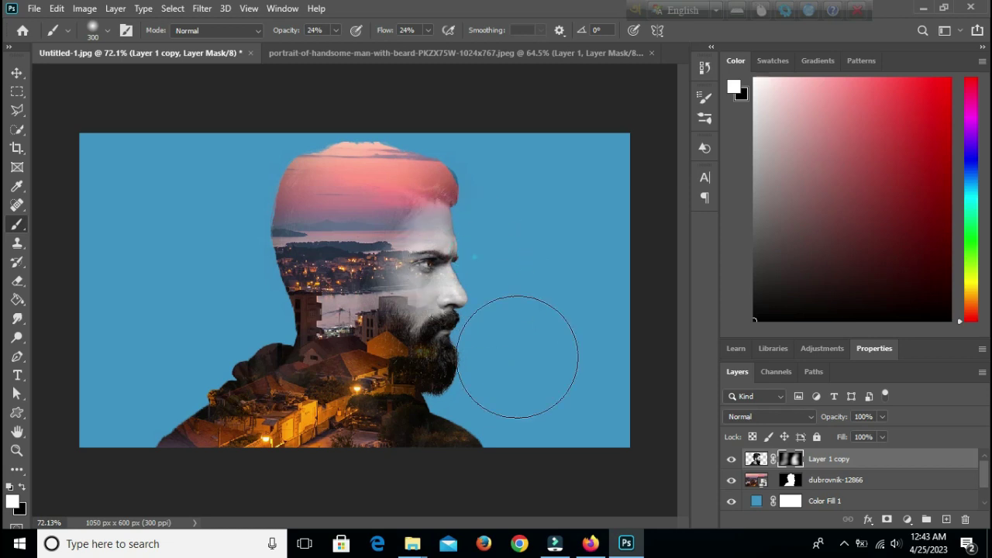
- Switch to black, set the brush opacity and flow to 23%, and paint over the face on the mask to bring the city back
click(21, 489)
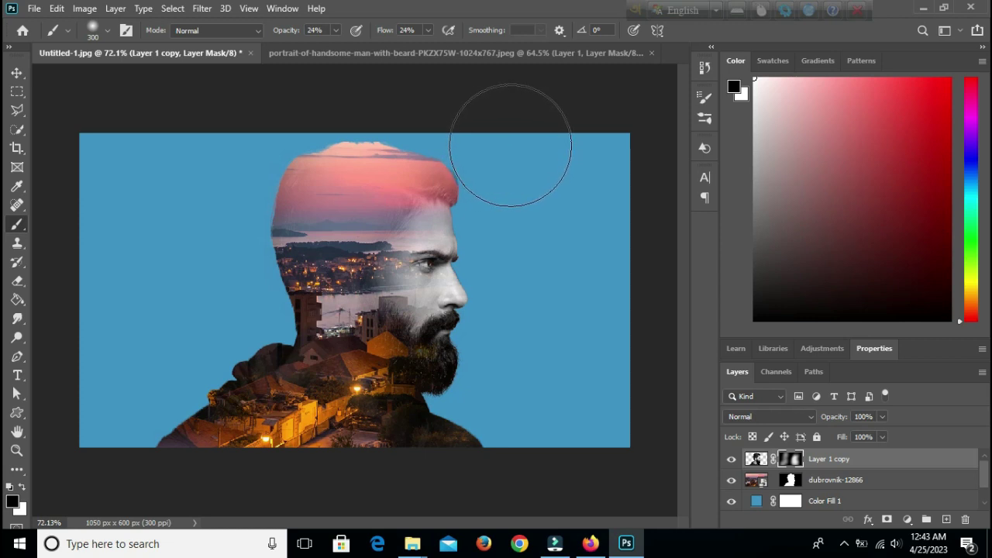
click(505, 137)
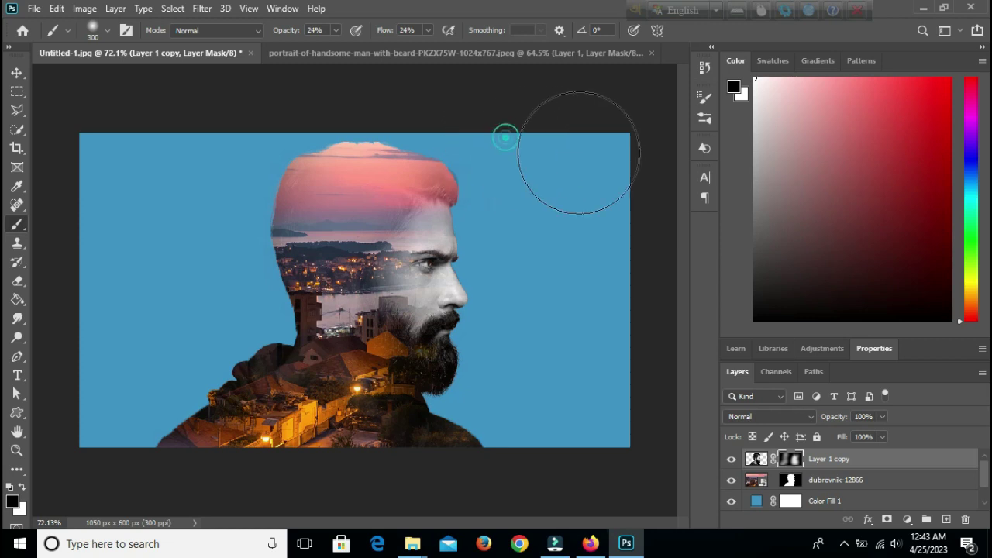
click(337, 32)
drag(340, 45, 468, 55)
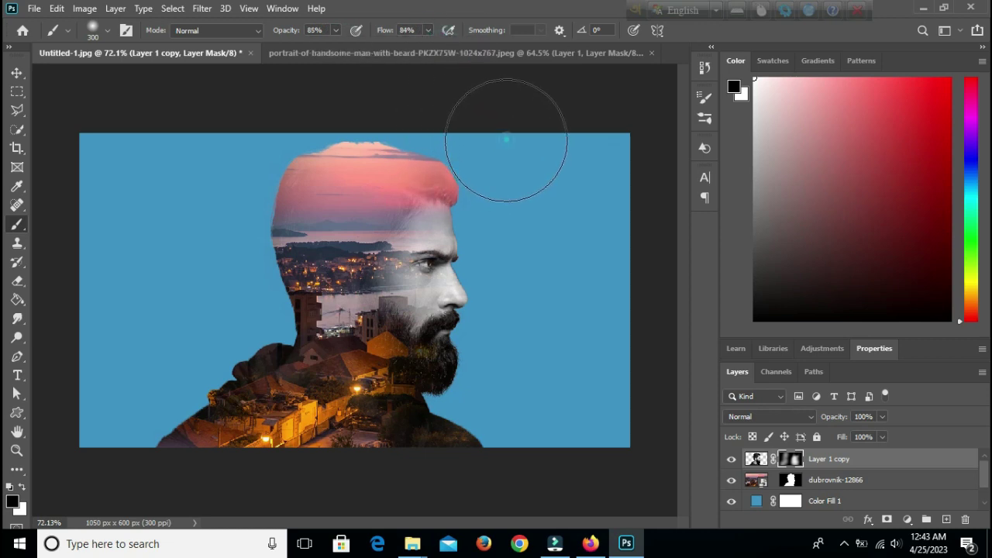
click(335, 30)
click(294, 47)
drag(294, 49, 301, 51)
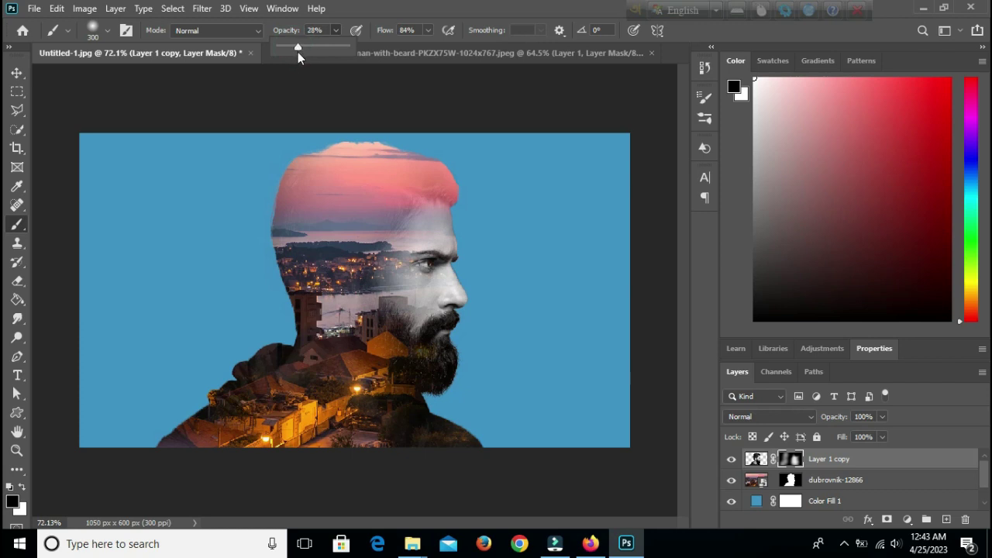
click(429, 29)
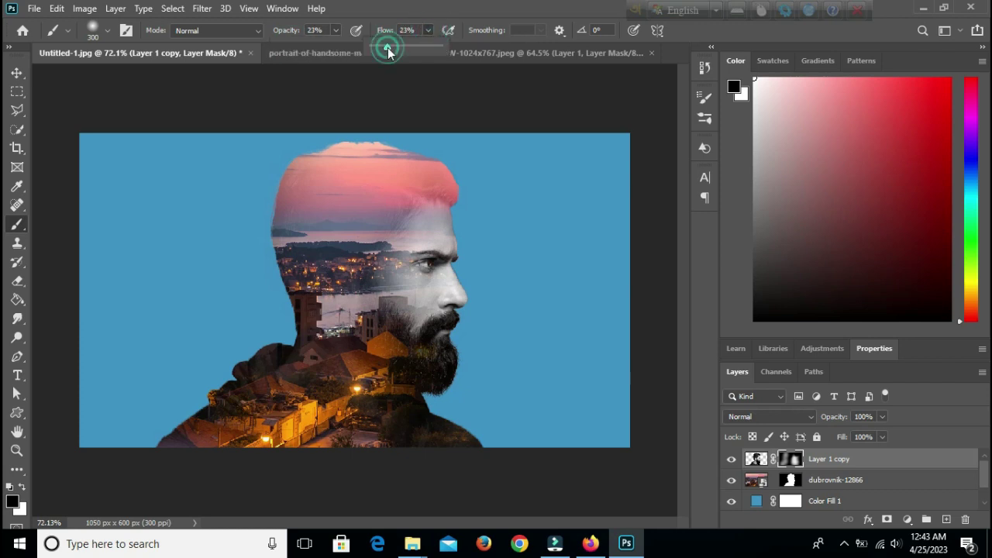
mouse_move(493, 344)
mouse_down()
mouse_move(464, 360)
mouse_move(525, 315)
mouse_move(473, 277)
mouse_move(496, 267)
mouse_move(502, 245)
mouse_up()
drag(492, 279, 440, 309)
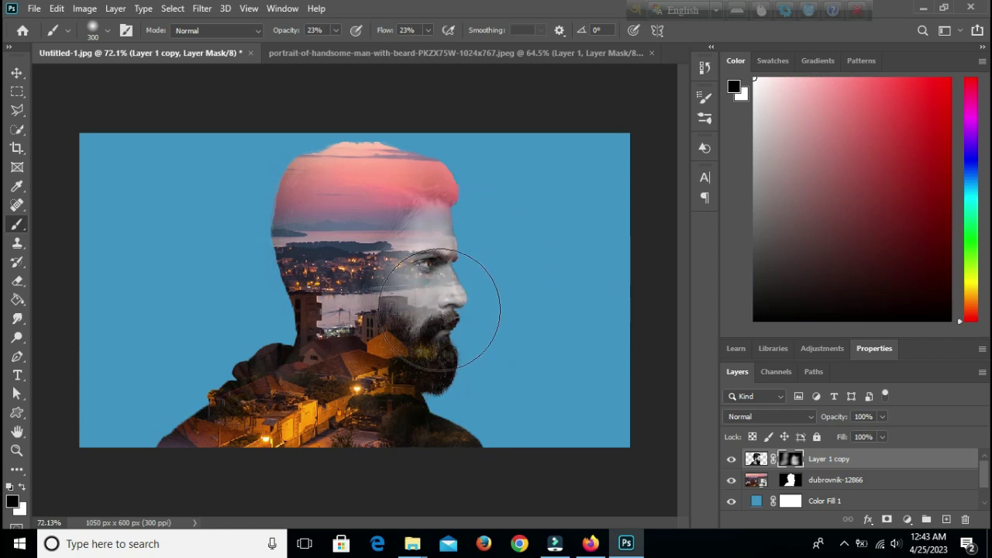
- Switch back to white and paint over the face, beard and neck on Layer 1 copy's mask to reveal more of the man
click(22, 486)
mouse_move(443, 347)
mouse_down()
mouse_move(454, 362)
mouse_move(422, 328)
mouse_up()
mouse_move(372, 280)
mouse_down()
mouse_move(485, 324)
mouse_move(375, 313)
mouse_move(354, 290)
mouse_move(522, 317)
mouse_up()
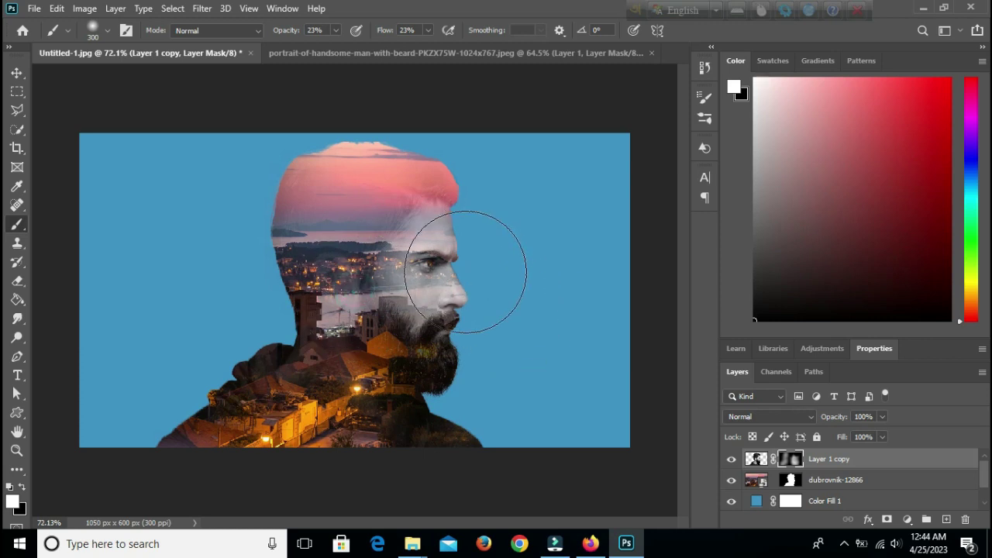
mouse_move(473, 252)
mouse_down()
mouse_move(479, 297)
mouse_move(461, 250)
mouse_move(448, 294)
mouse_move(477, 374)
mouse_move(507, 364)
mouse_move(443, 354)
mouse_move(428, 369)
mouse_move(534, 391)
mouse_up()
mouse_move(427, 365)
mouse_down()
mouse_move(394, 352)
mouse_move(398, 376)
mouse_move(394, 355)
mouse_move(492, 345)
mouse_up()
scroll(461, 341, down, 2)
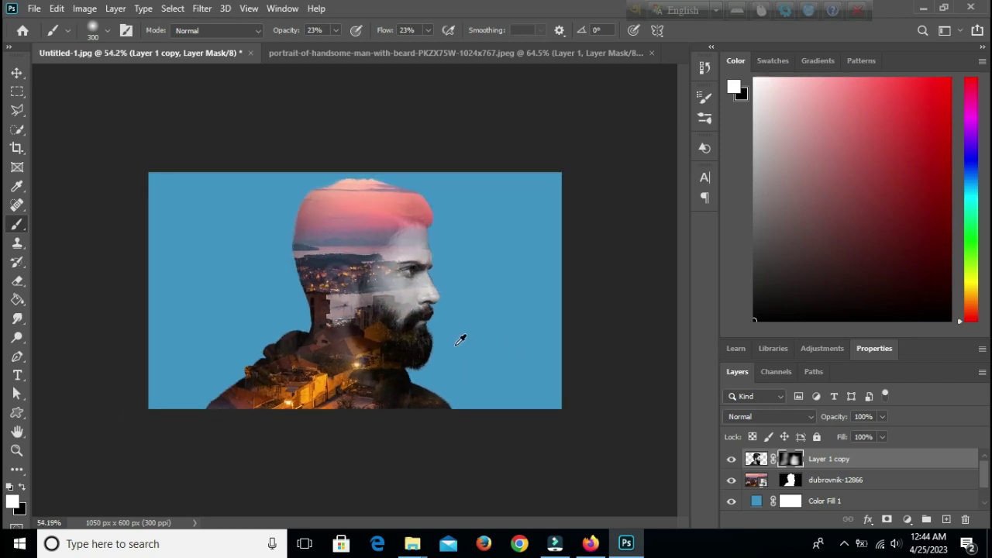